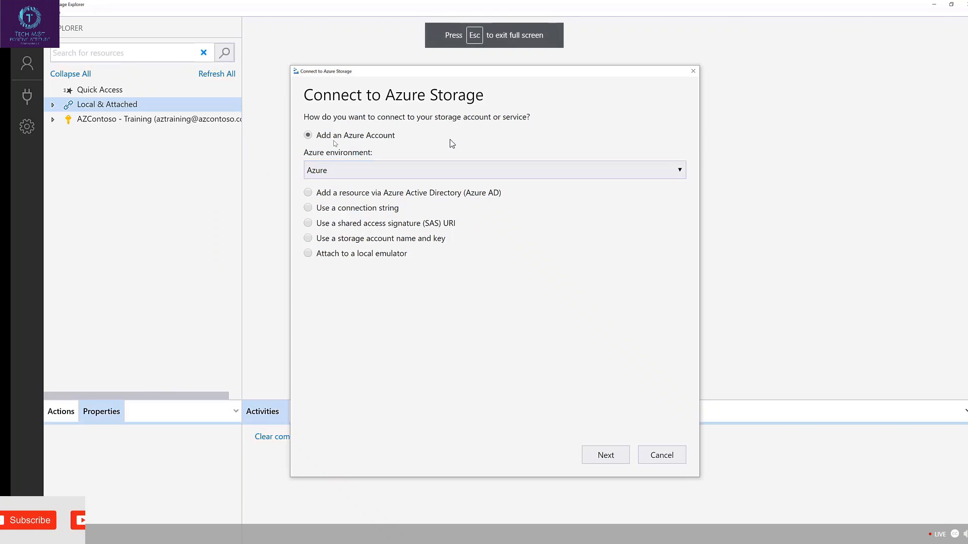
# - Review the available storage connection methods and the list of Azure environments, keeping the Azure account option with the Azure environment
pyautogui.click(337, 211)
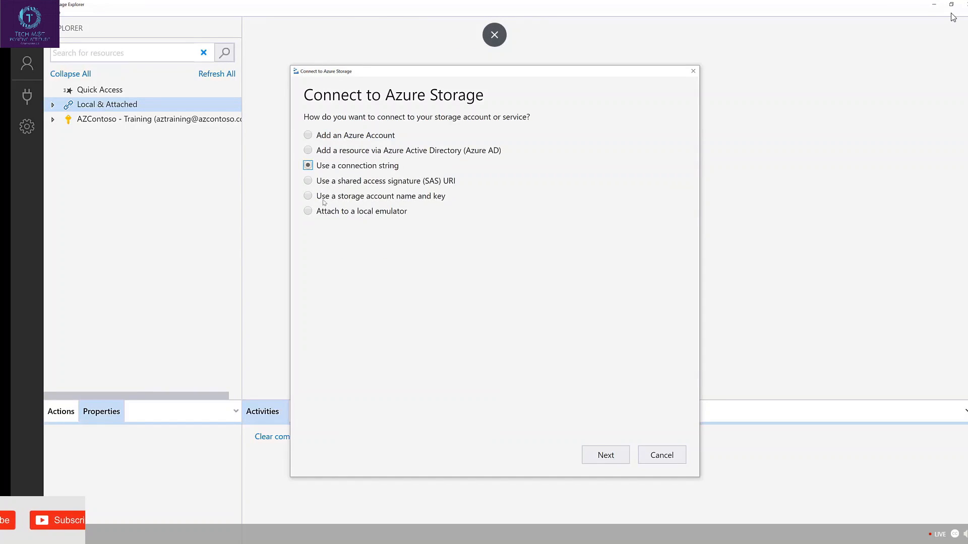
pyautogui.click(376, 200)
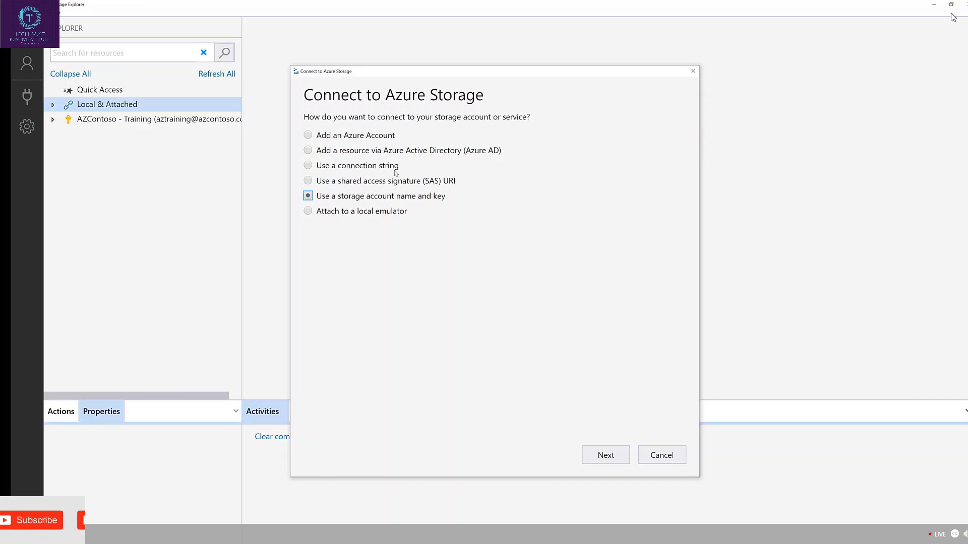
pyautogui.click(374, 136)
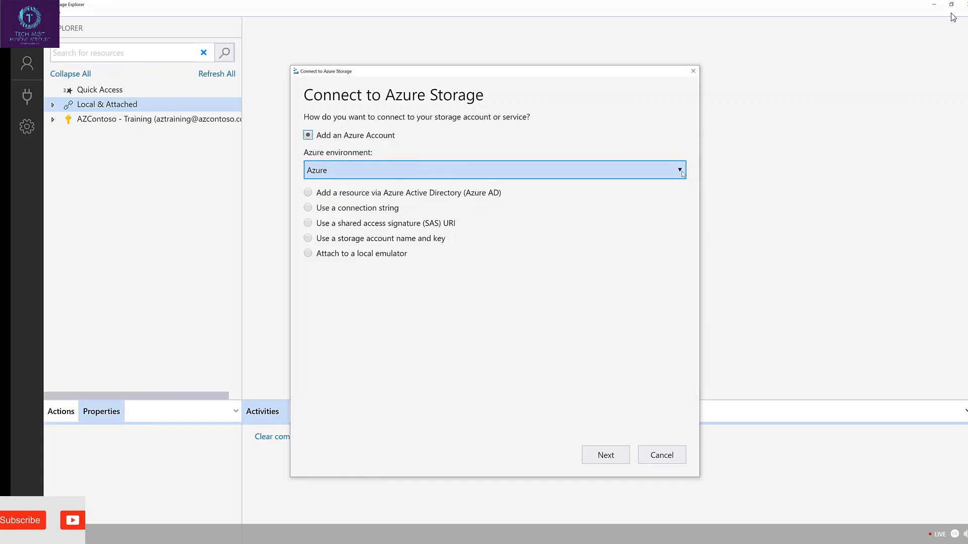
pyautogui.click(680, 171)
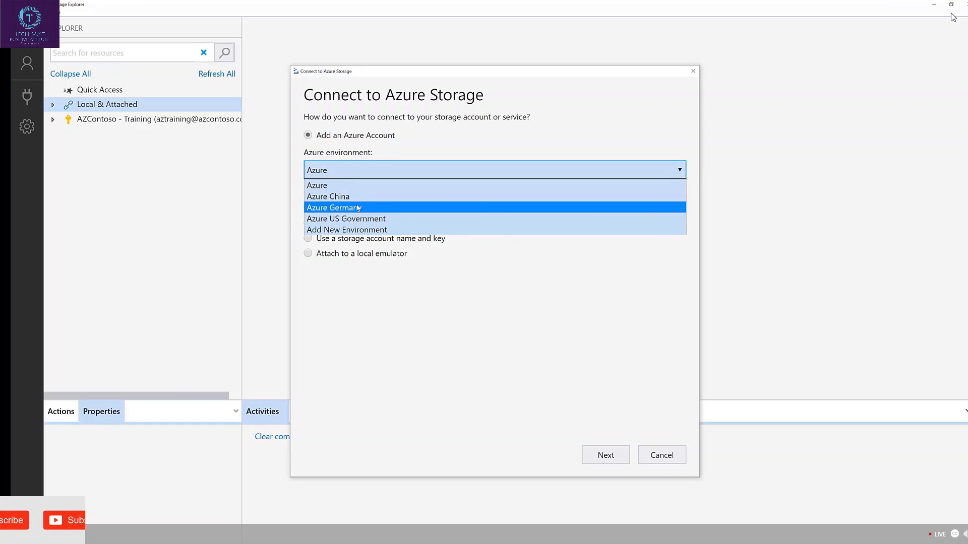
pyautogui.click(538, 331)
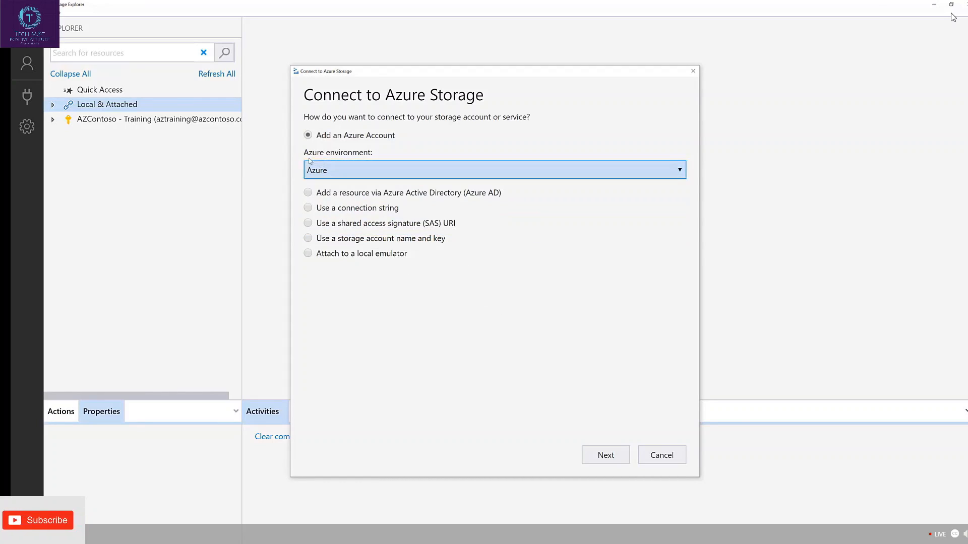
# - Bring up the Azure account sign-in window for the Azure environment and close it without signing in
pyautogui.click(607, 457)
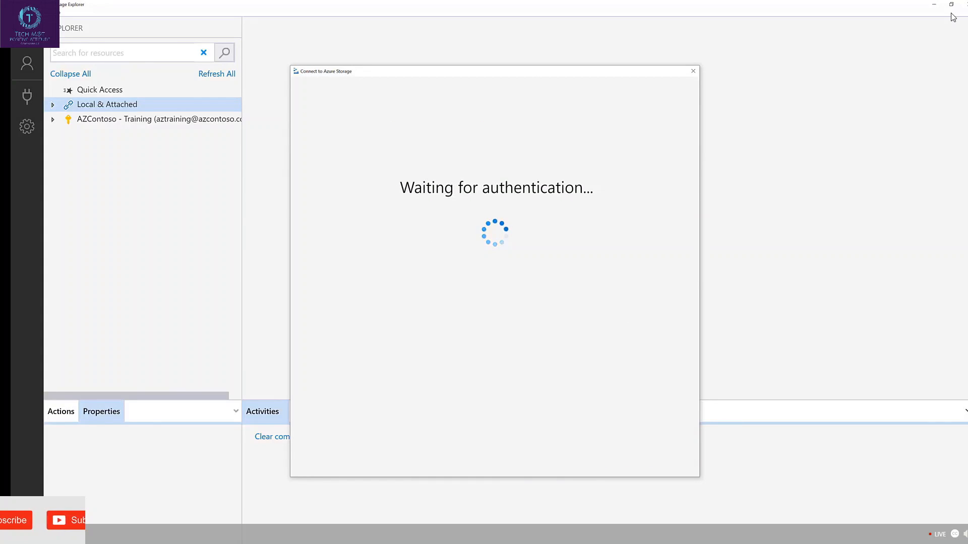
pyautogui.moveTo(444, 103); pyautogui.dragTo(540, 116)
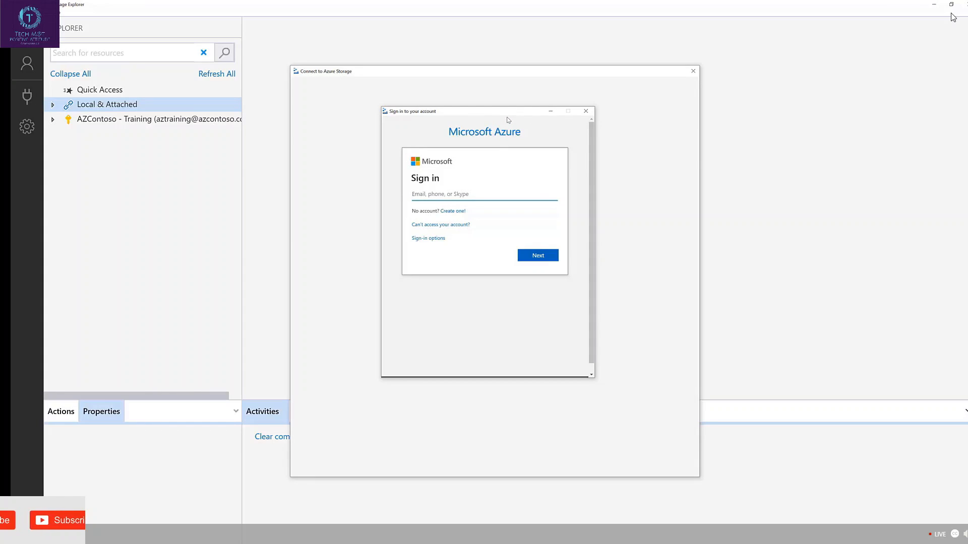
pyautogui.click(585, 111)
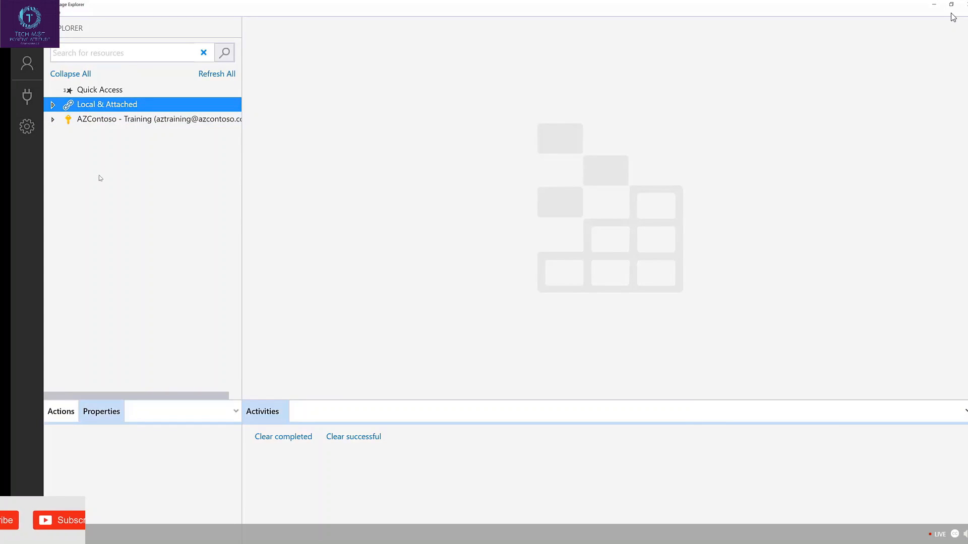
# - Expand the AZContoso - Training subscription down to the blob containers of the azvideos storage account, collapsing the Disks group
pyautogui.click(53, 120)
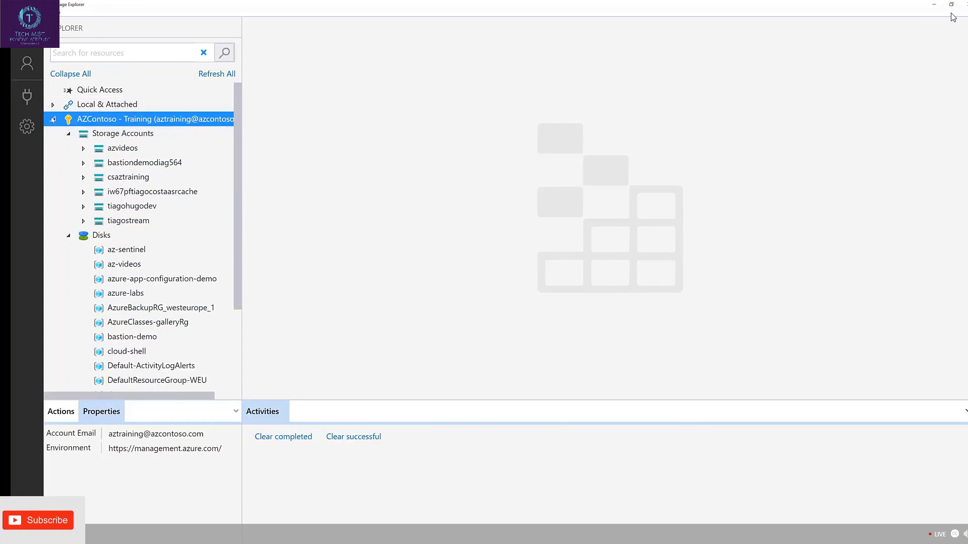
pyautogui.click(69, 236)
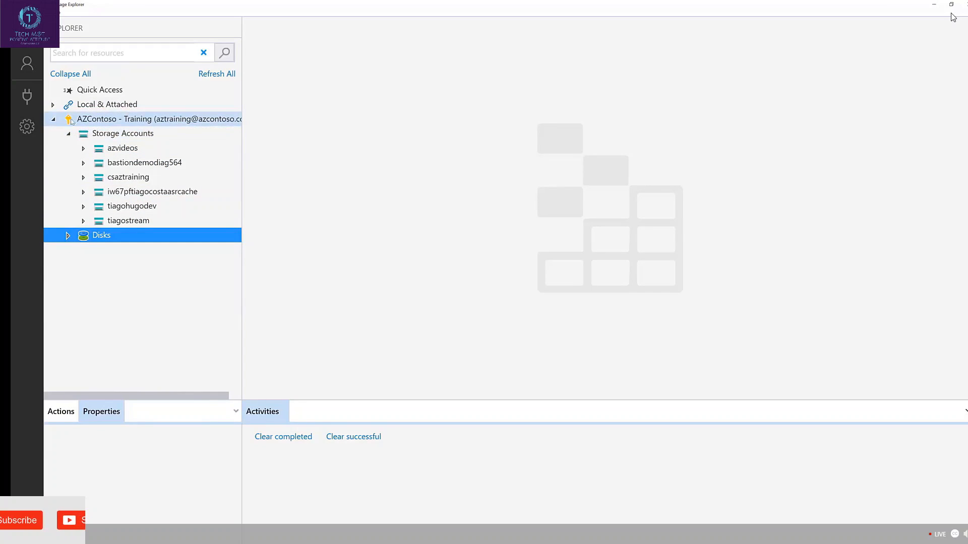
pyautogui.click(83, 149)
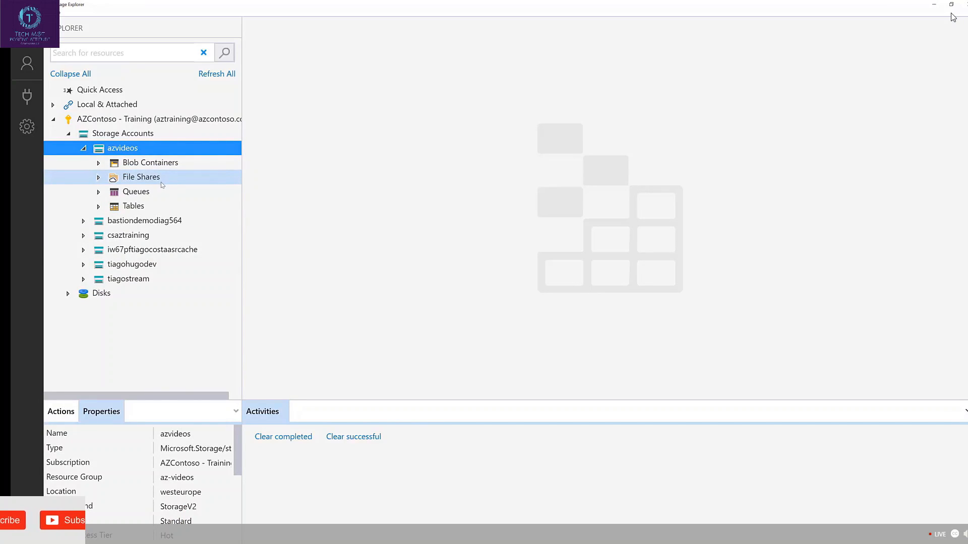
pyautogui.click(99, 162)
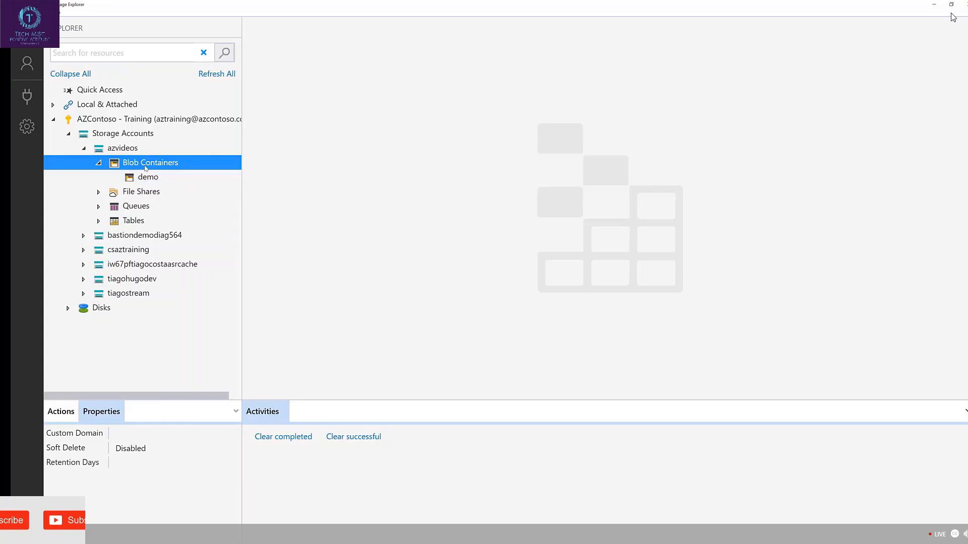
# - Create a blob container named demo2 in the azvideos storage account
pyautogui.rightClick(149, 165)
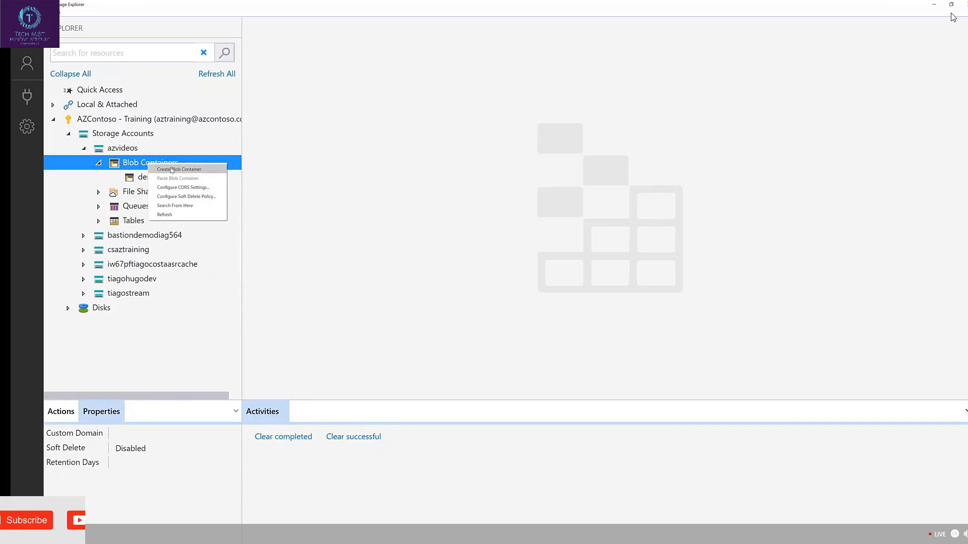
pyautogui.click(176, 169)
pyautogui.write('demo2')
pyautogui.press('Return')
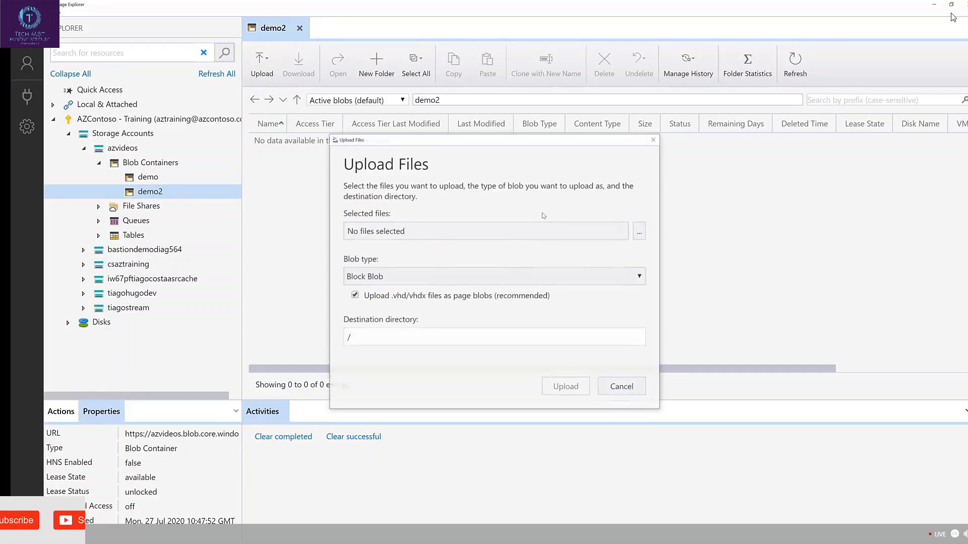
# - Upload AzureHeroes.jpg, MCTLogo.png and MVPLogo.png from the Logos folder to the demo2 container as block blobs
pyautogui.click(640, 231)
pyautogui.moveTo(493, 273); pyautogui.dragTo(403, 196)
pyautogui.click(568, 359)
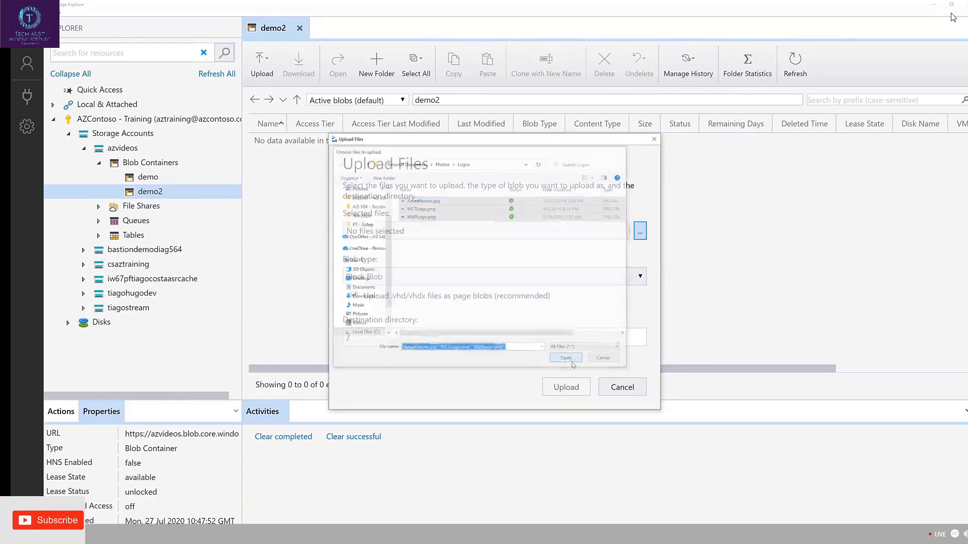
pyautogui.click(566, 387)
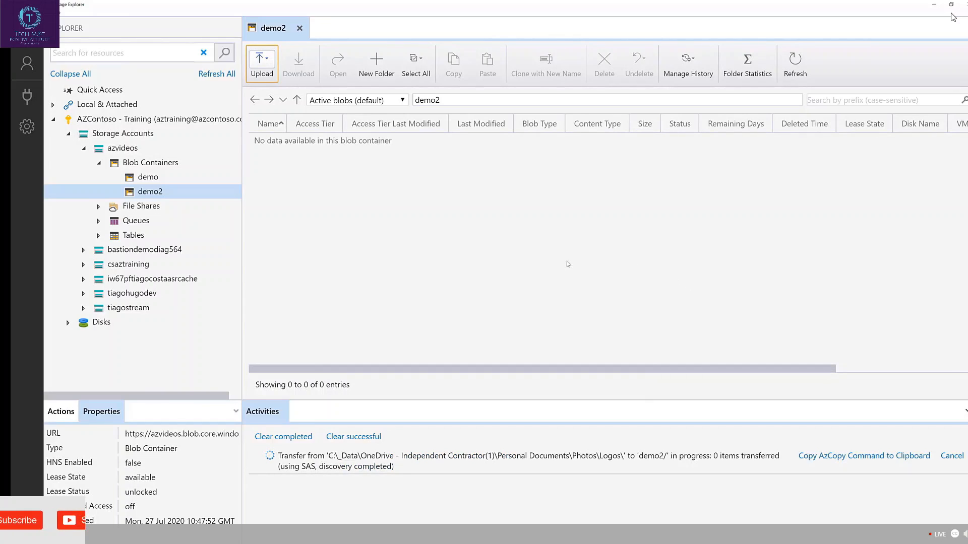
# - Check the public access level options of the demo2 container without changing them
pyautogui.rightClick(156, 194)
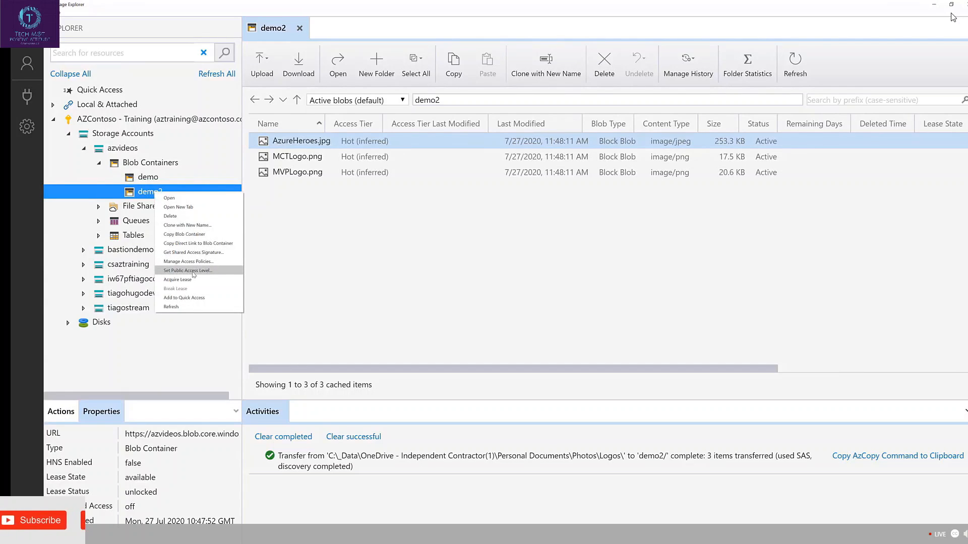
pyautogui.click(196, 271)
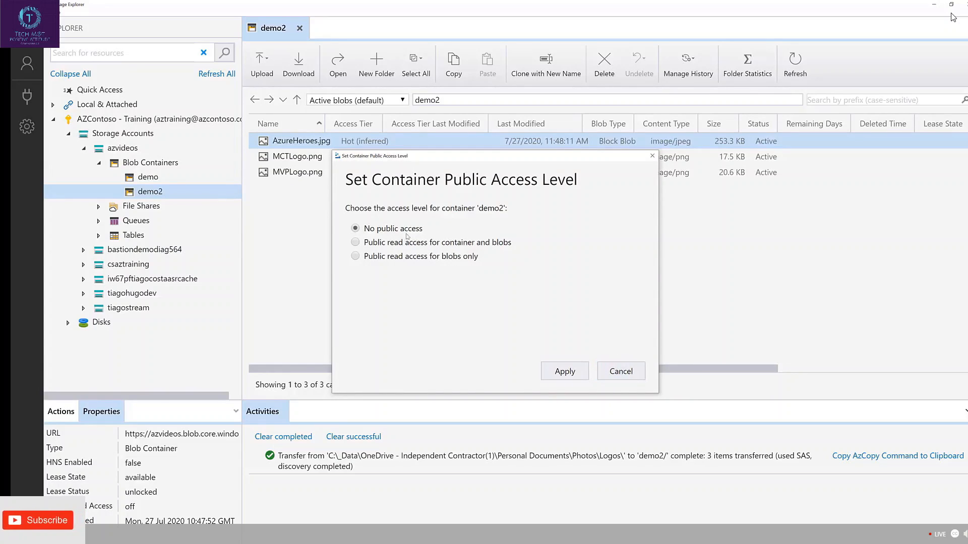
pyautogui.click(621, 372)
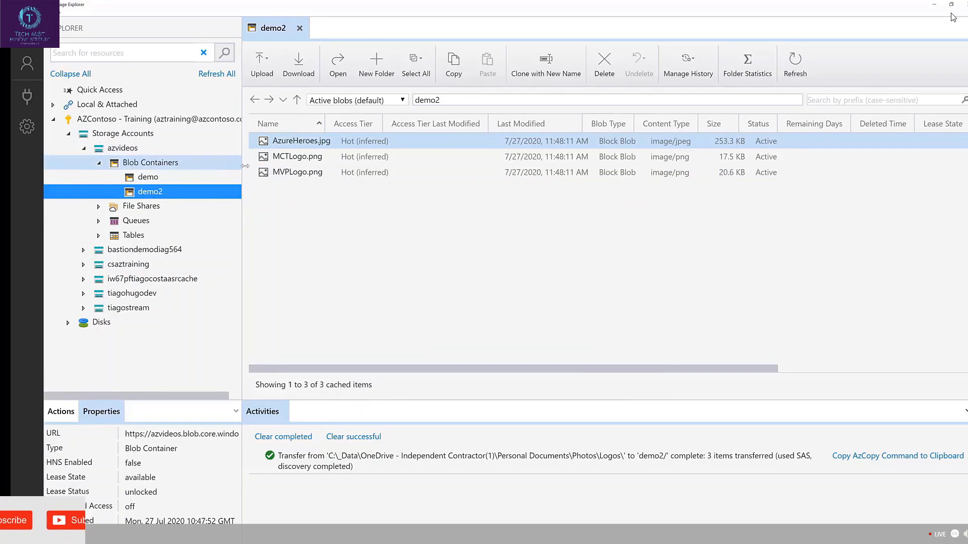
# - Copy the URL of MCTLogo.png in demo2 and switch to the browser to try opening it directly
pyautogui.click(275, 160)
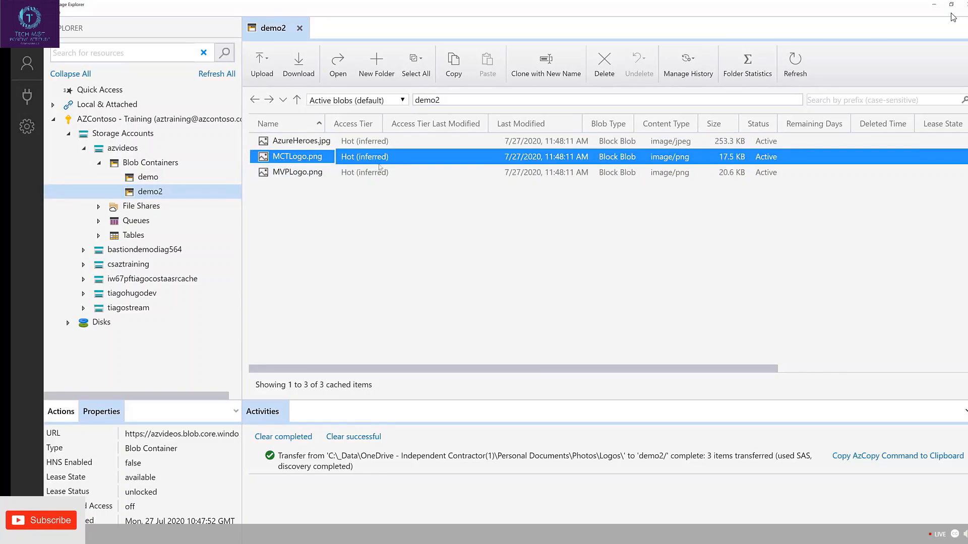
pyautogui.rightClick(409, 160)
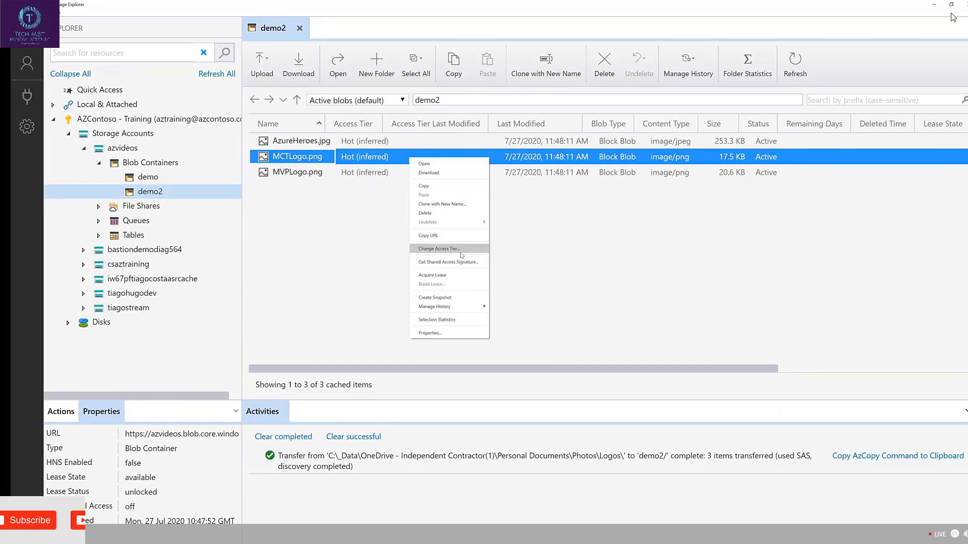
pyautogui.click(434, 236)
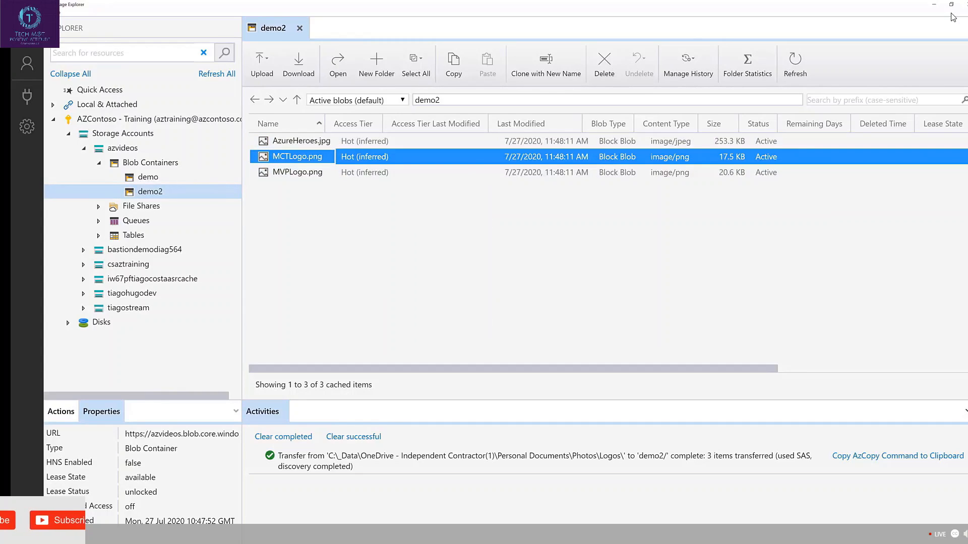
pyautogui.hotkey('alt', 'Tab')
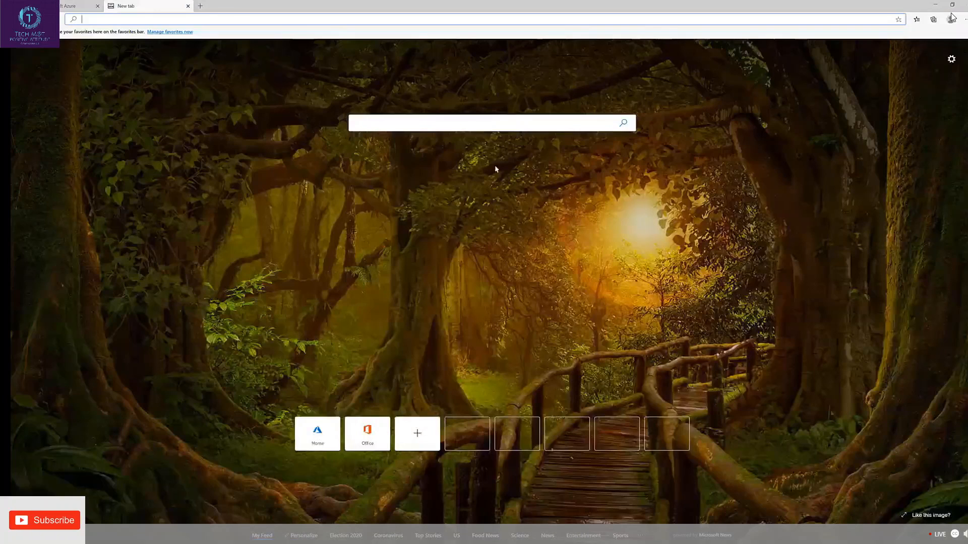
pyautogui.rightClick(145, 19)
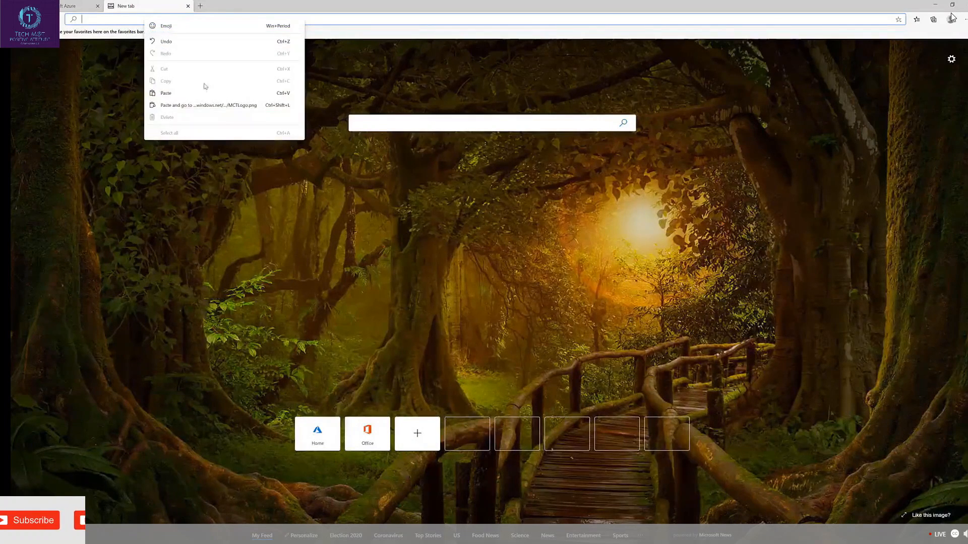
pyautogui.click(200, 103)
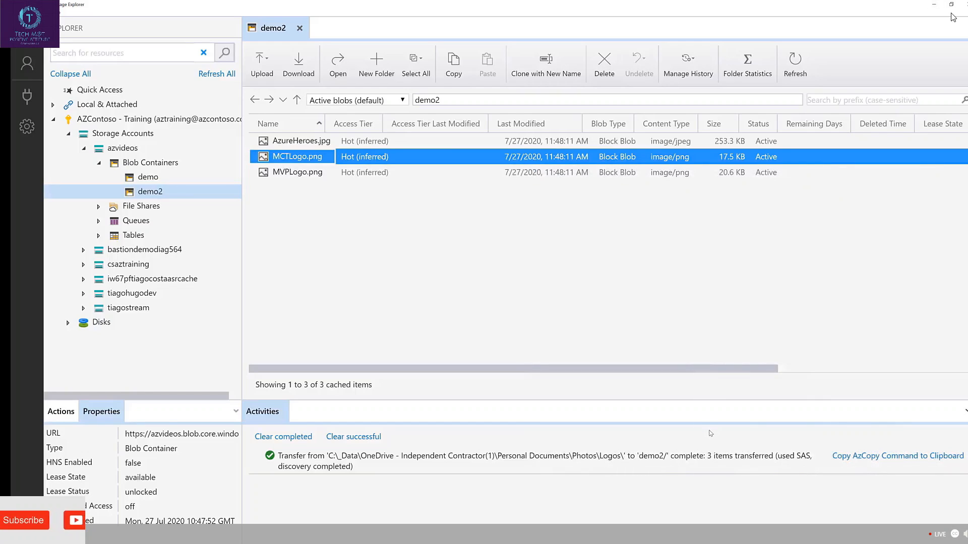
# - Create a read-only shared access signature for MCTLogo.png, valid 07/27/2020 11:34 AM to 07/28/2020 11:34 AM local time, and copy its URI
pyautogui.rightClick(397, 161)
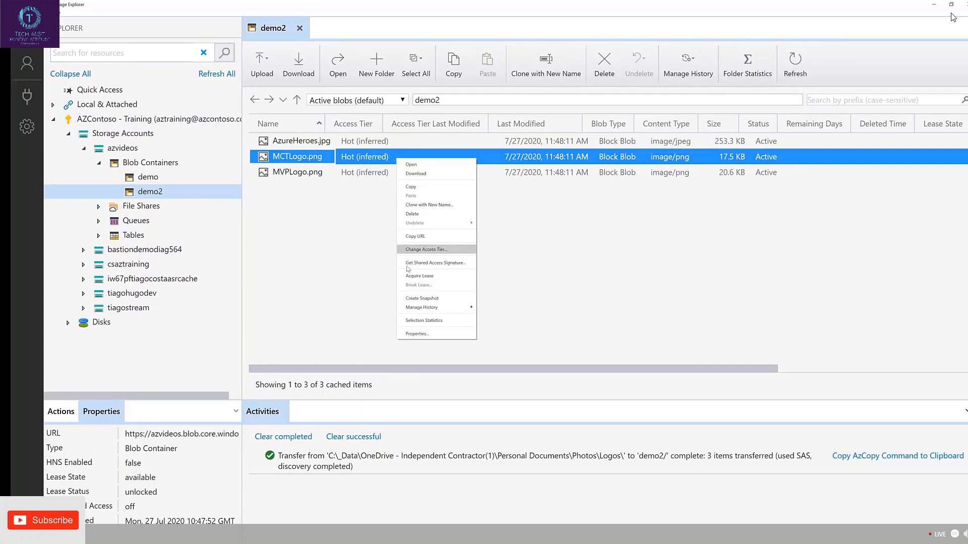
pyautogui.click(433, 264)
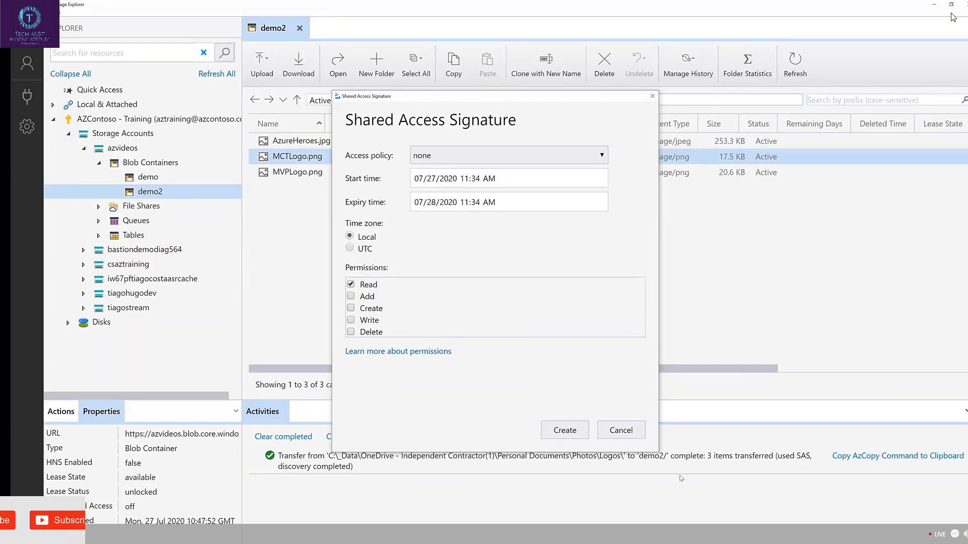
pyautogui.click(575, 432)
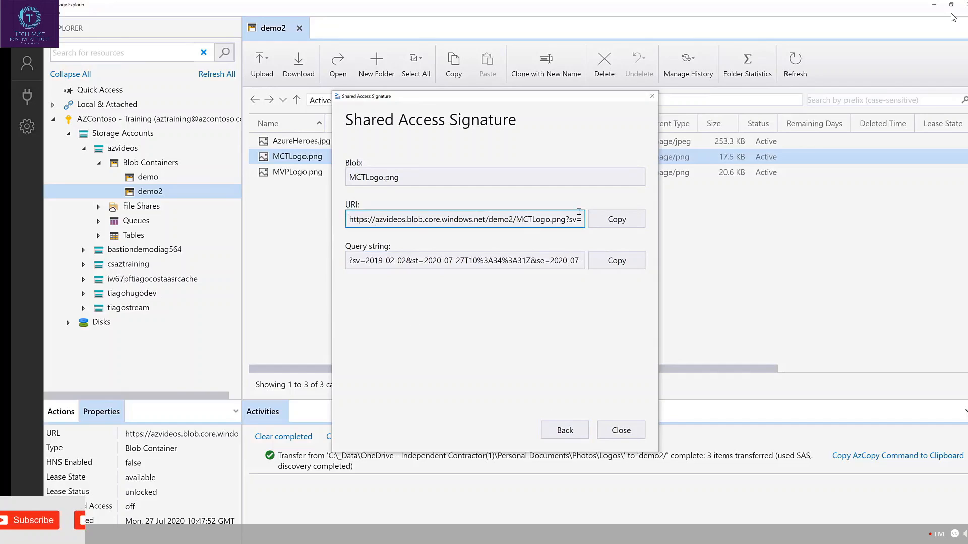
pyautogui.click(620, 220)
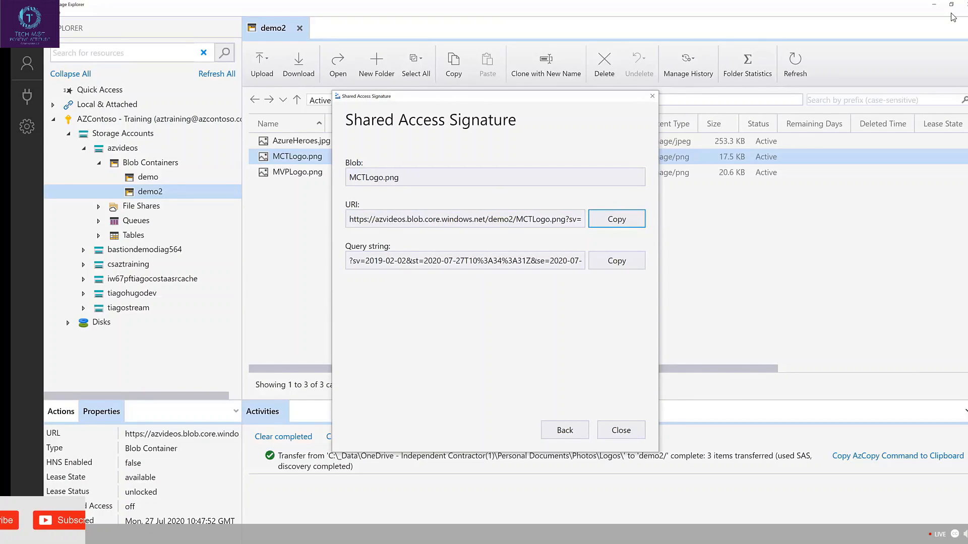
# - Switch to the browser, open MCTLogo.png through the copied shared access signature URI, and return to close the signature dialog
pyautogui.hotkey('alt', 'Tab')
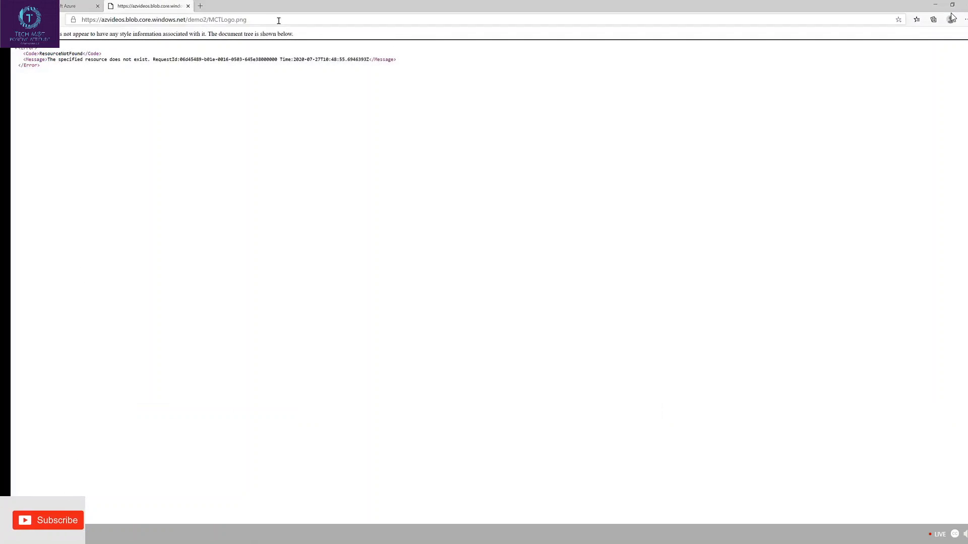
pyautogui.click(261, 19)
pyautogui.hotkey('ctrl', 'v')
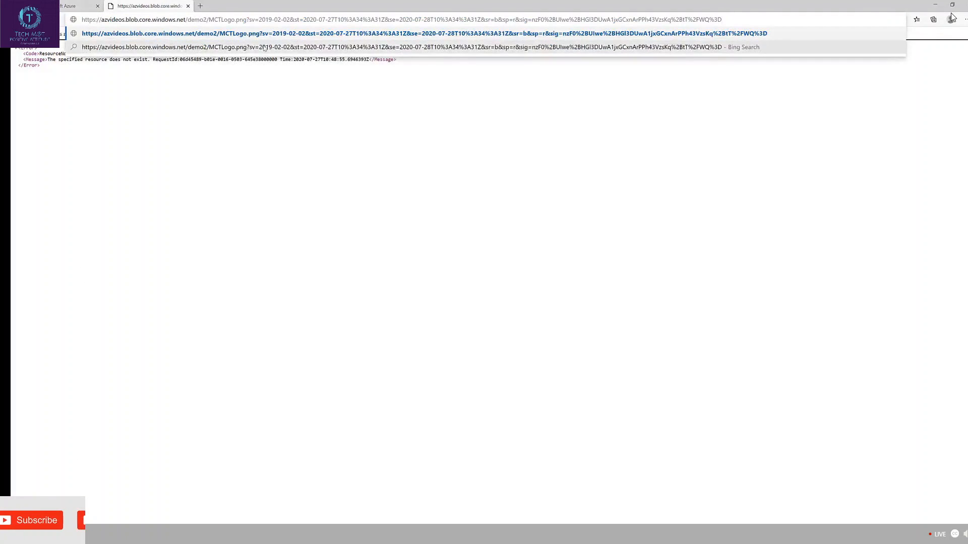
pyautogui.press('Return')
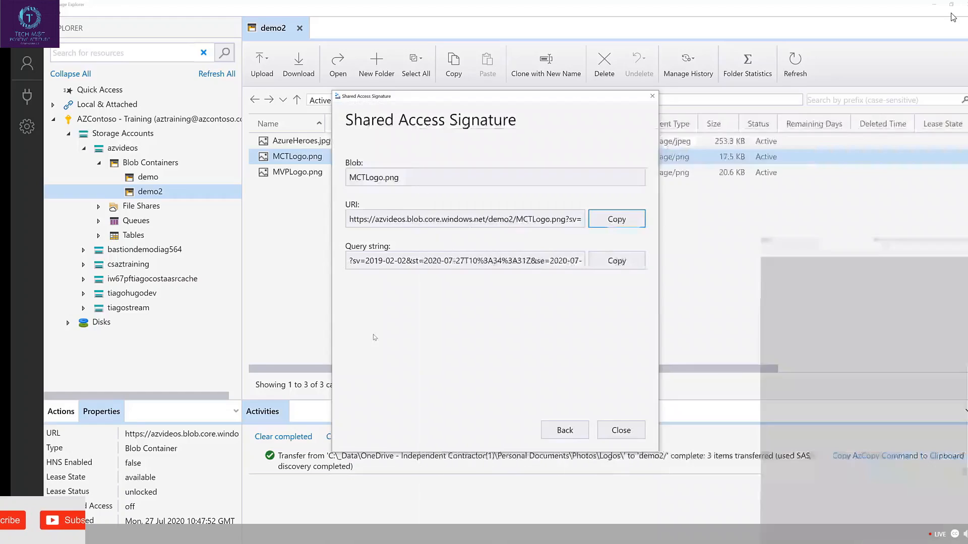
pyautogui.click(935, 5)
pyautogui.click(631, 431)
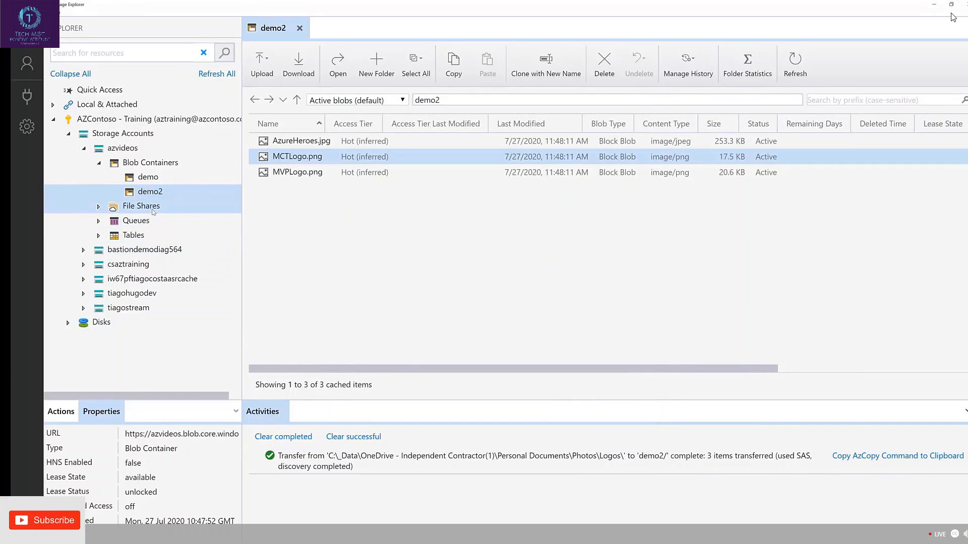
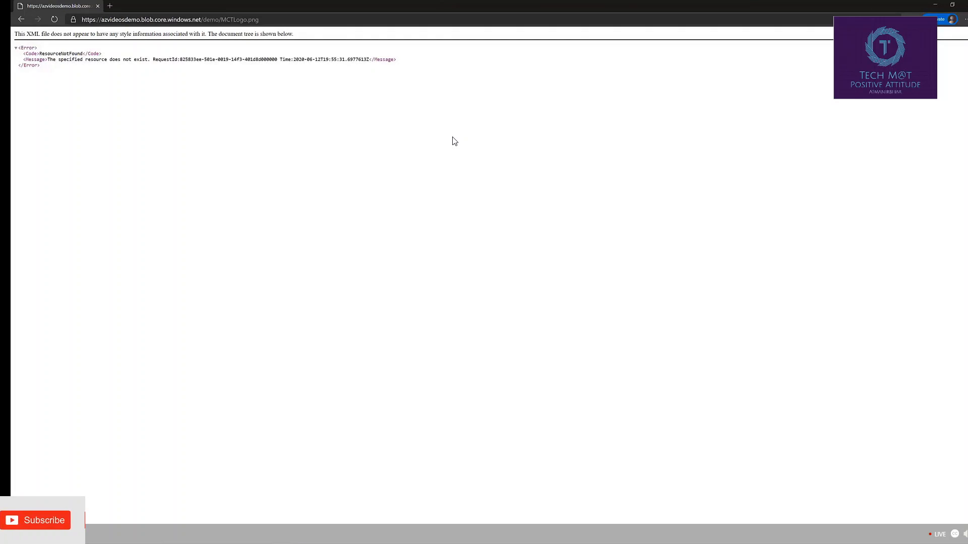
# - Leave the MCTLogo.png error page and return to the demo container in the Azure portal
pyautogui.click(935, 5)
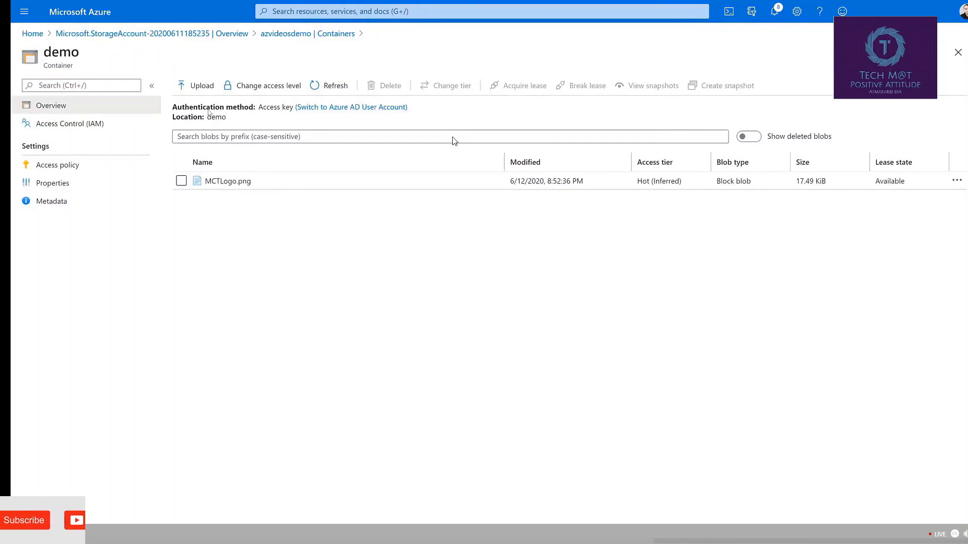
# - Open the shared access signature settings of azvideosdemo, allowing only the Blob service and the Service, Container and Object resource types
pyautogui.click(283, 34)
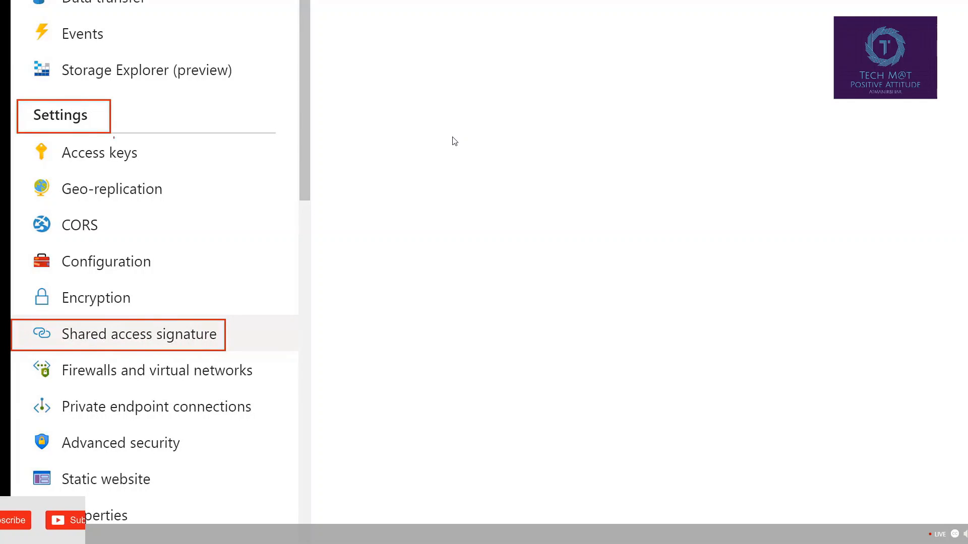
pyautogui.click(191, 345)
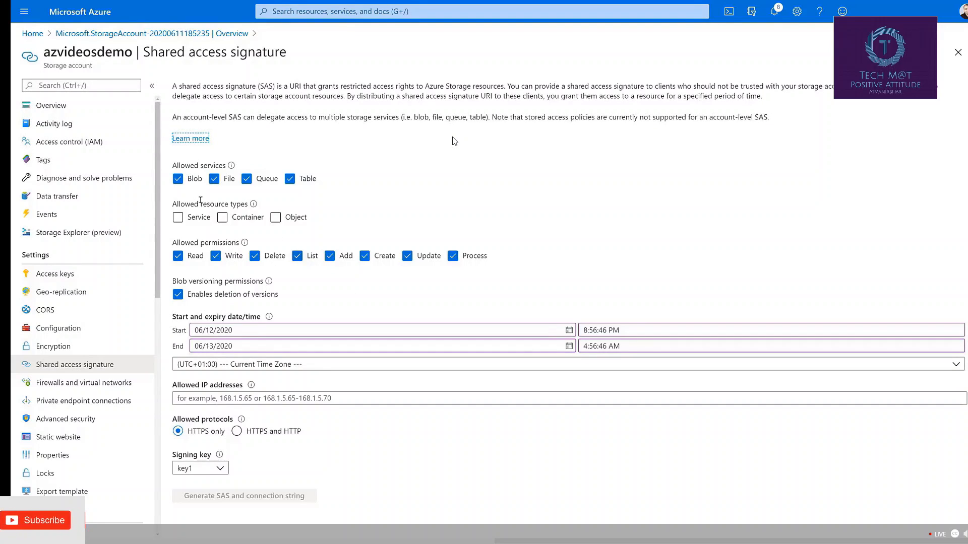
pyautogui.click(214, 179)
pyautogui.click(247, 179)
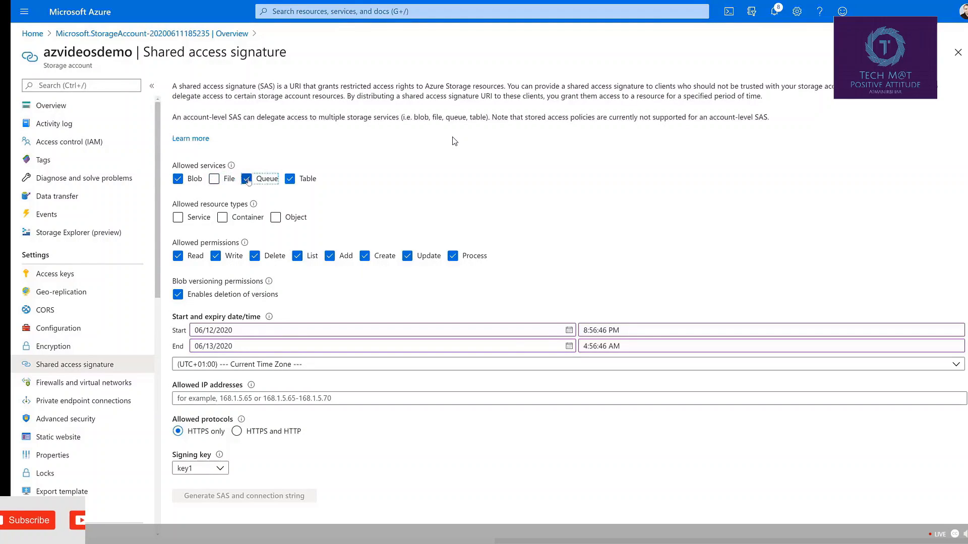
pyautogui.click(290, 179)
pyautogui.click(178, 217)
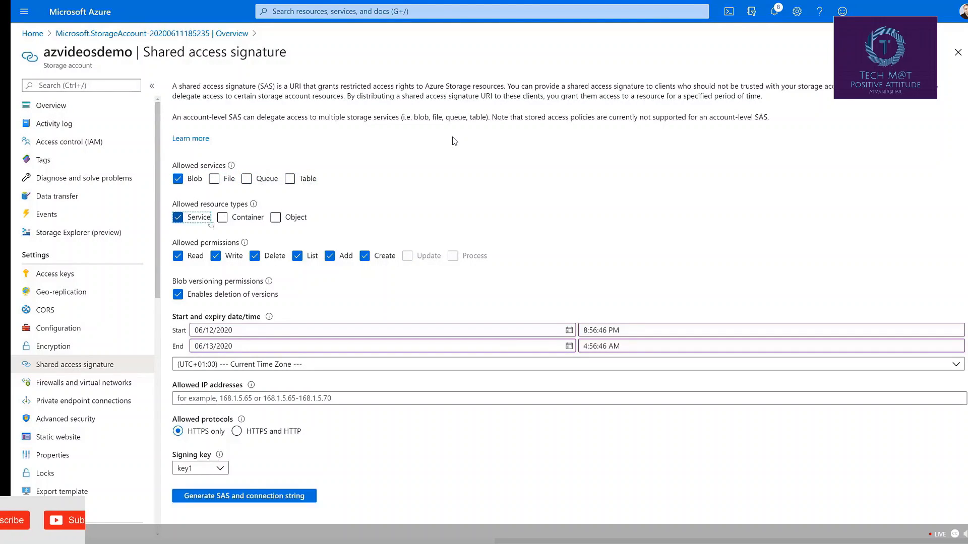
pyautogui.click(249, 218)
pyautogui.click(275, 217)
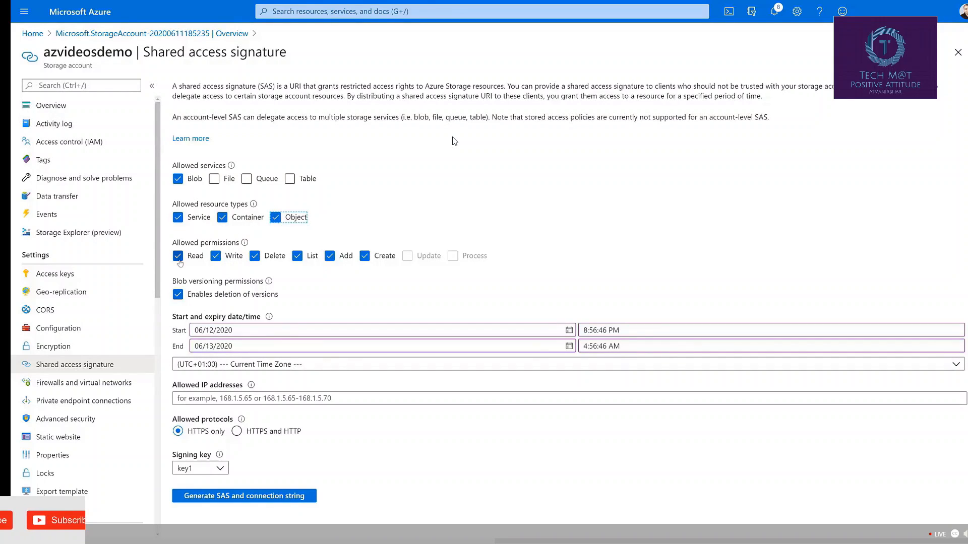
# - Restrict the allowed permissions to Read and List, keep key1 as the signing key, and generate the SAS and connection string
pyautogui.click(216, 256)
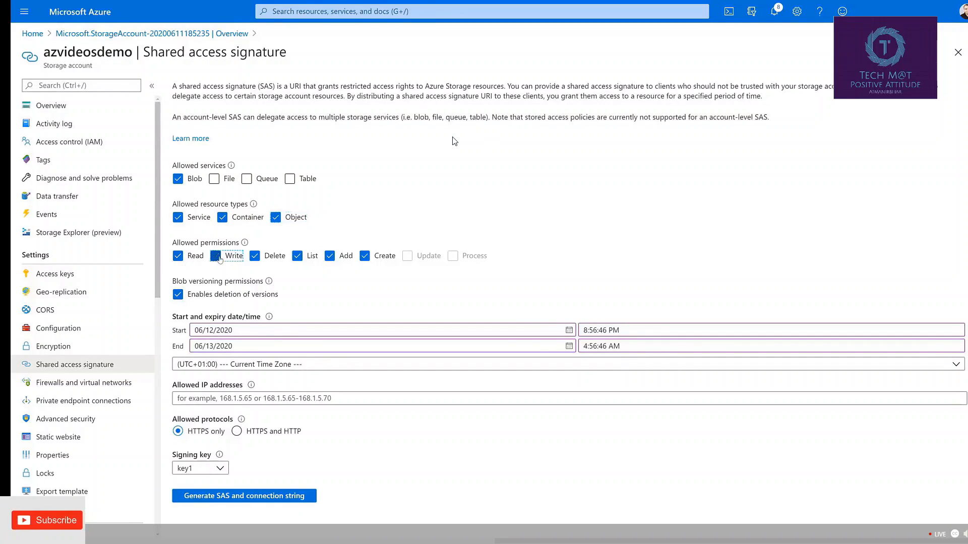
pyautogui.click(255, 257)
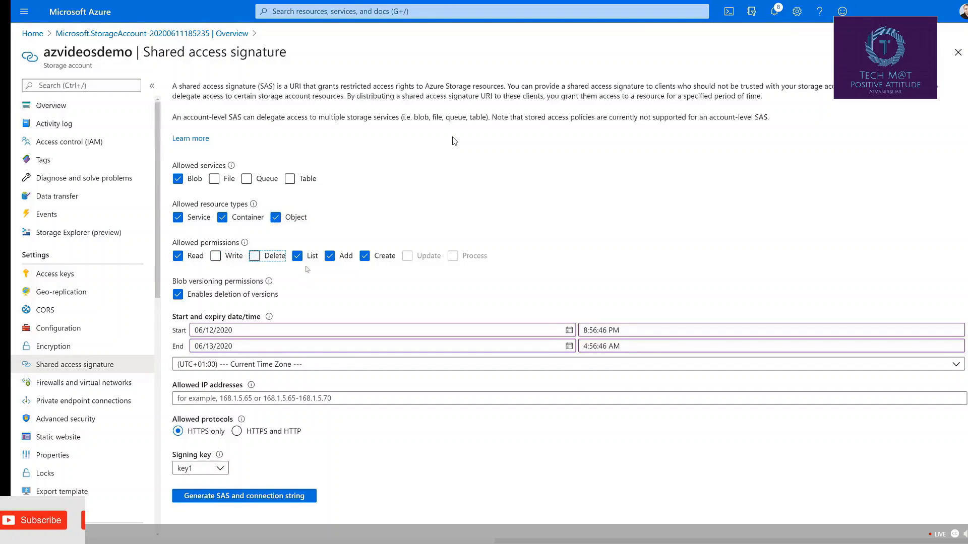
pyautogui.click(330, 257)
pyautogui.click(365, 257)
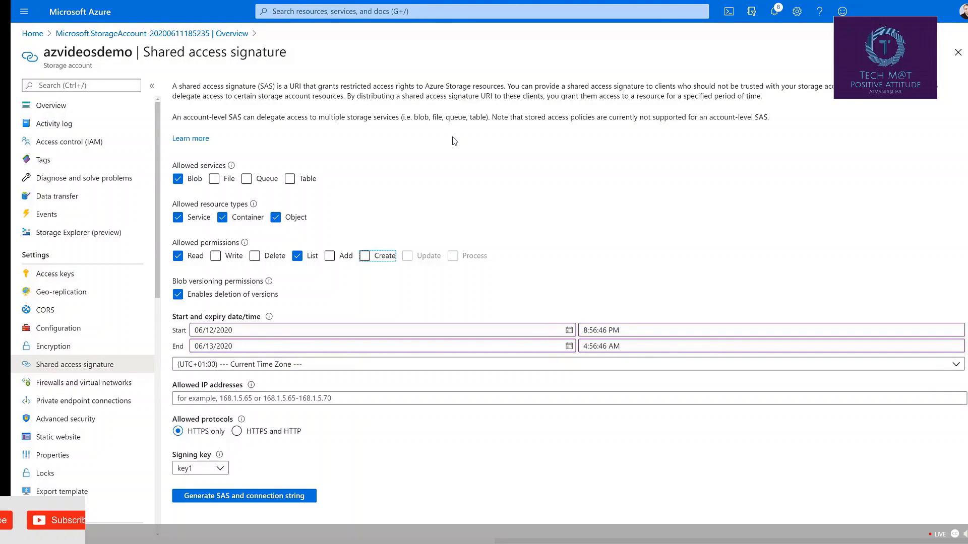
pyautogui.click(201, 469)
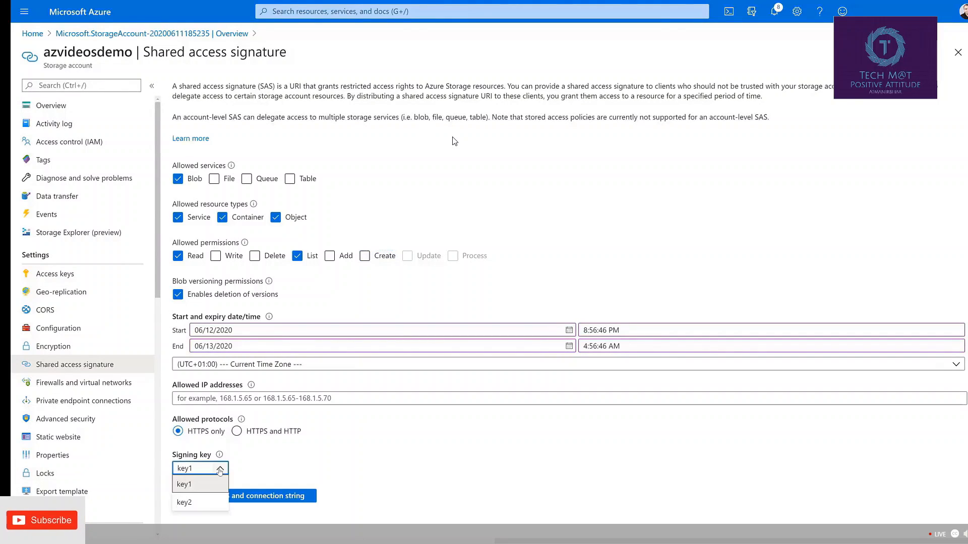
pyautogui.click(316, 456)
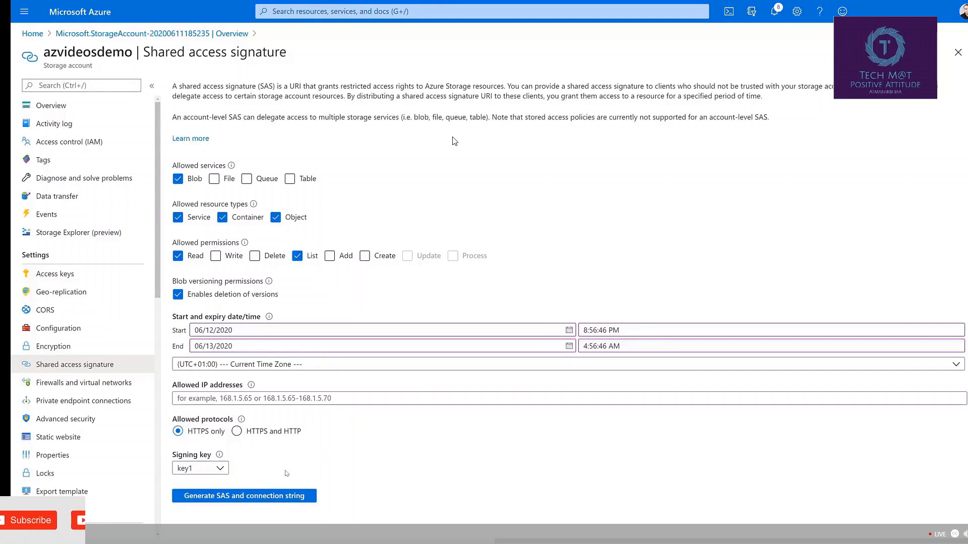
pyautogui.click(226, 496)
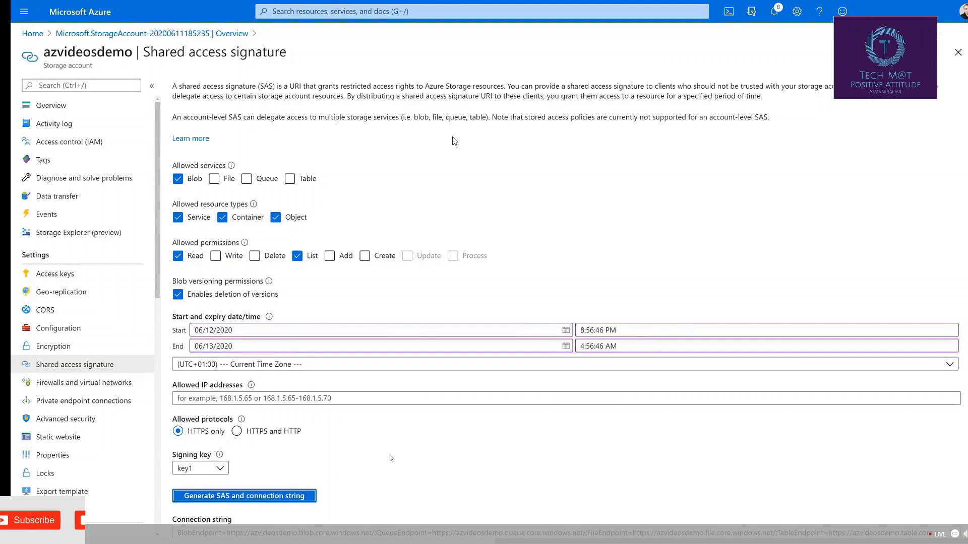
# - Copy the generated SAS token, switch to the browser, append the token to the MCTLogo.png URL and load it
pyautogui.scroll(-1, 446, 454)
pyautogui.scroll(-2, 446, 454)
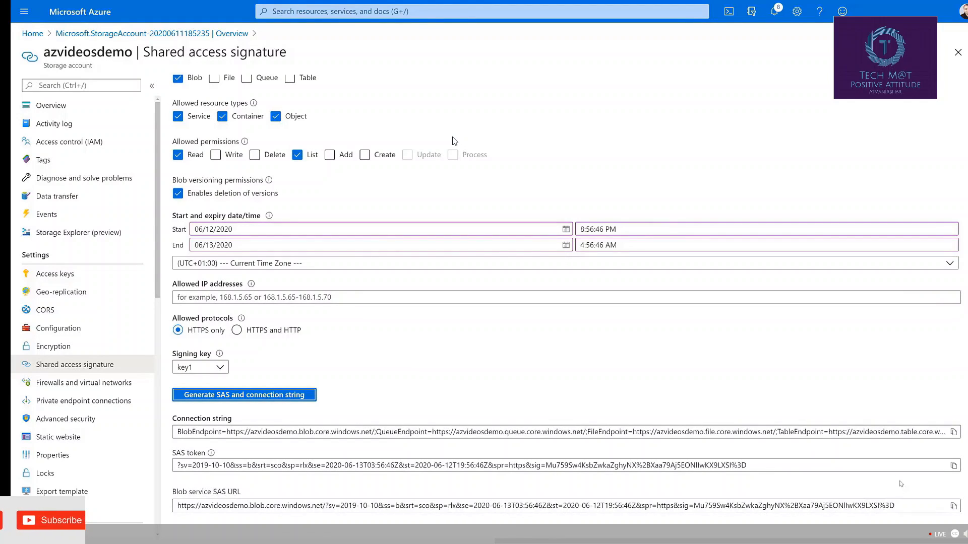
pyautogui.click(953, 466)
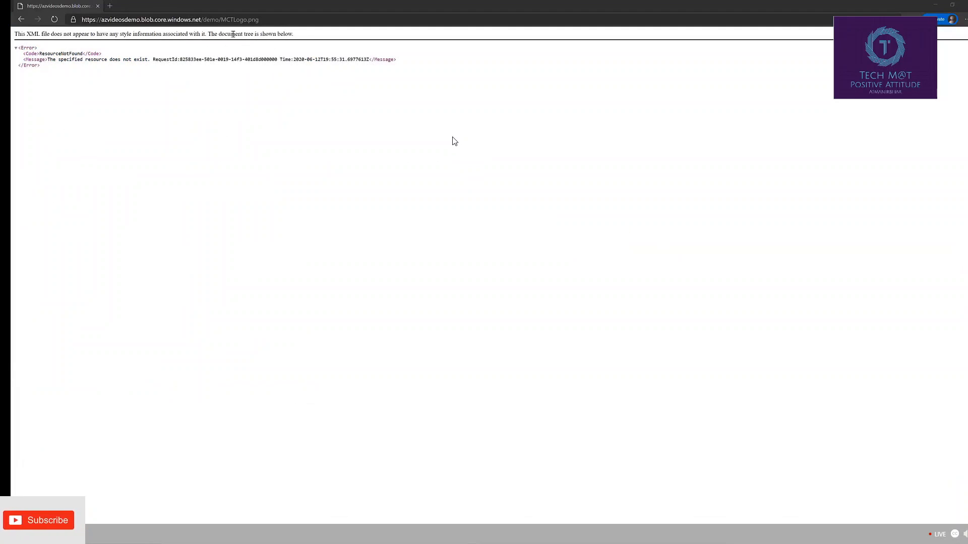
pyautogui.click(283, 18)
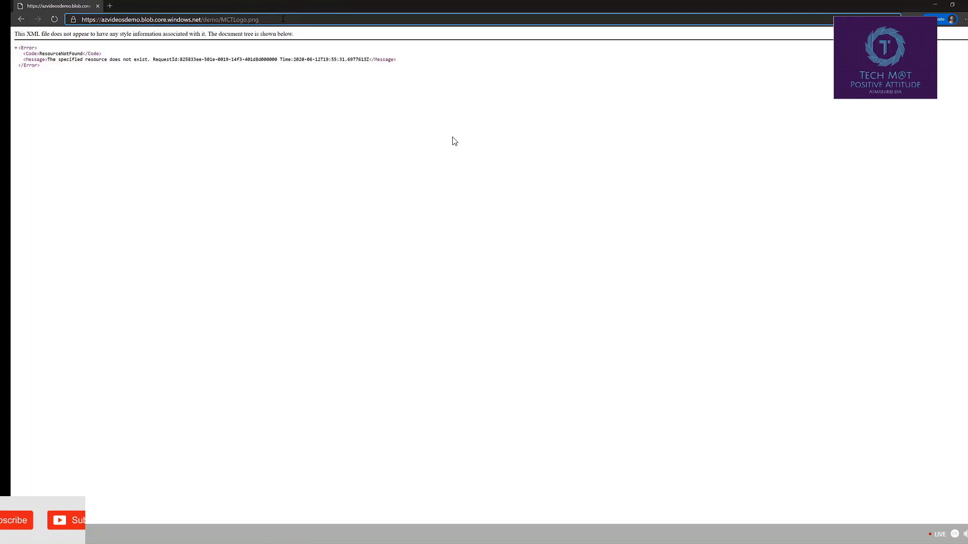
pyautogui.hotkey('ctrl', 'v')
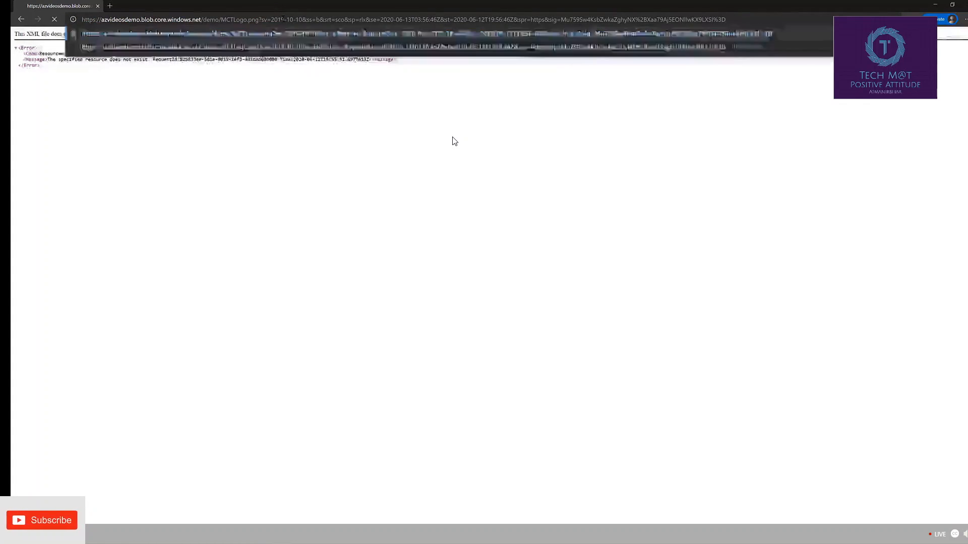
pyautogui.press('Return')
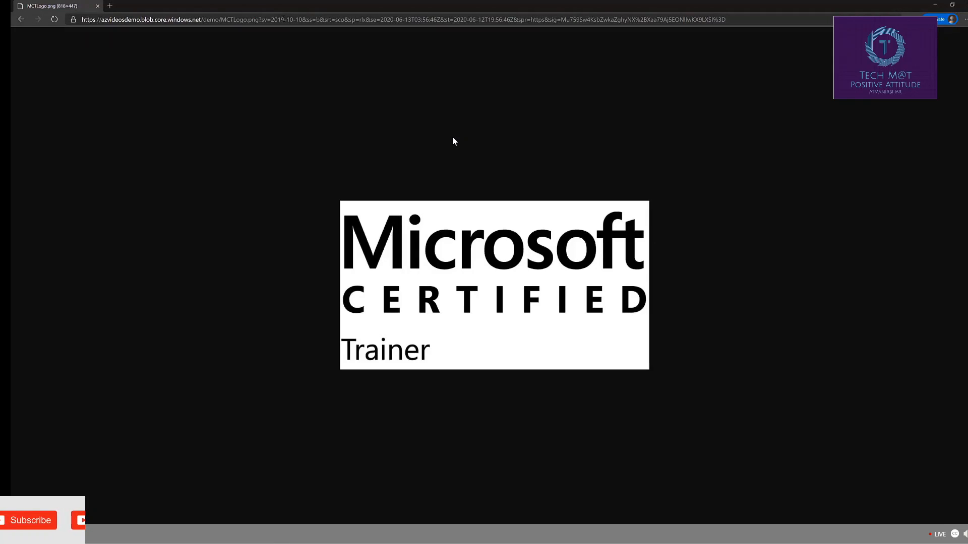
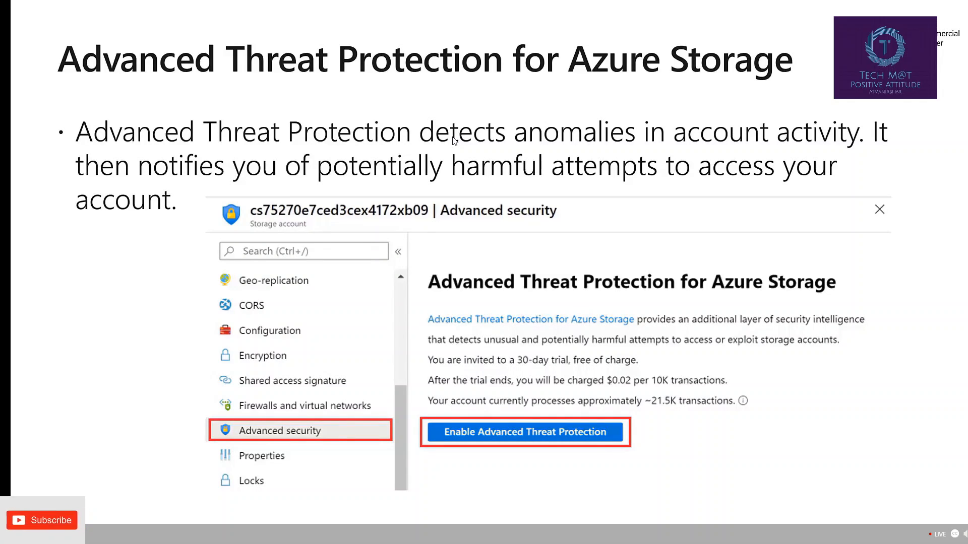
pyautogui.press('Right')
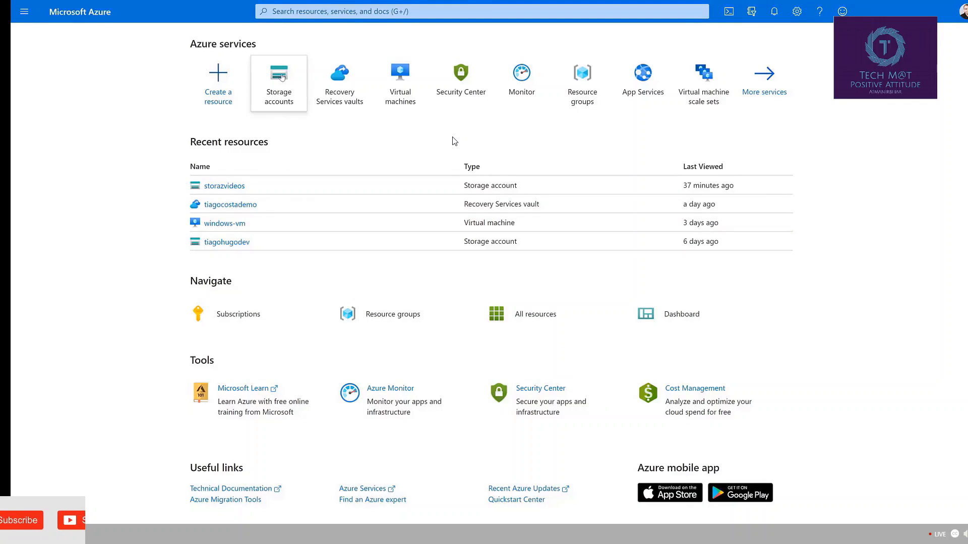
# - Find the "Storage account - blob, file, table, queue" offering among new resources and start creating one
pyautogui.click(217, 96)
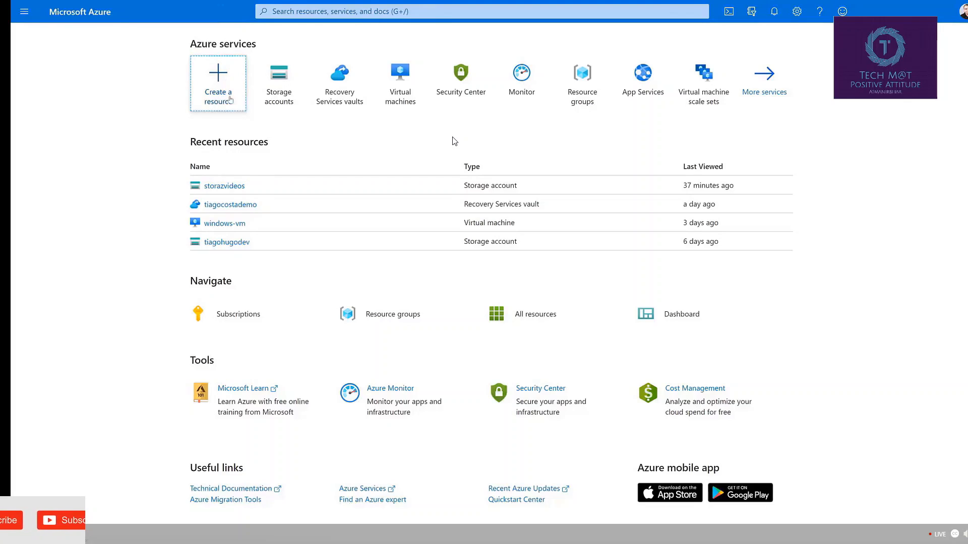
pyautogui.write('sto')
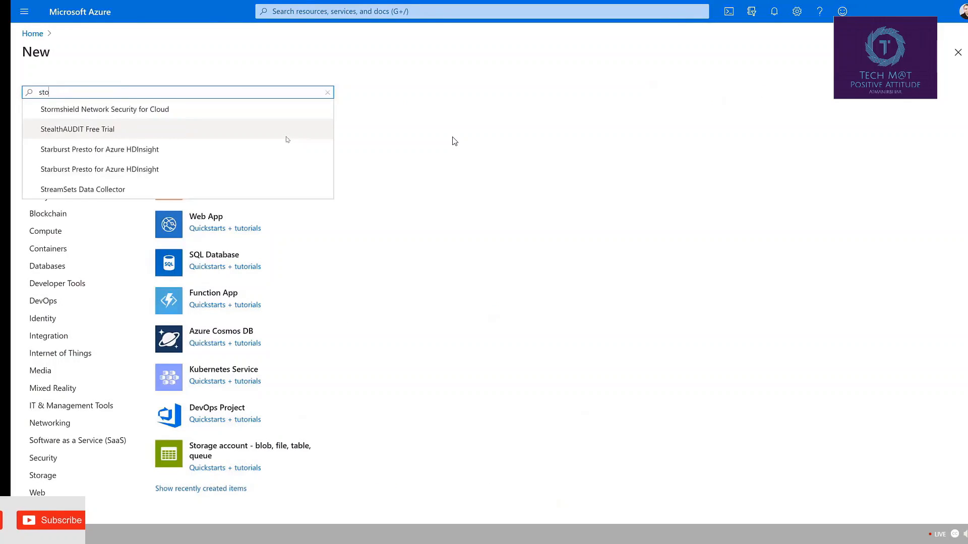
pyautogui.write('rage ac')
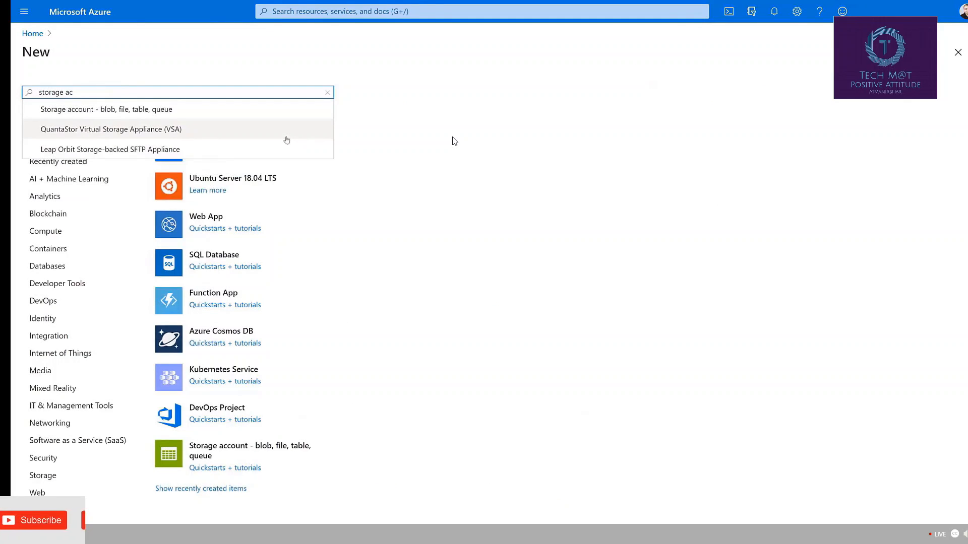
pyautogui.click(196, 109)
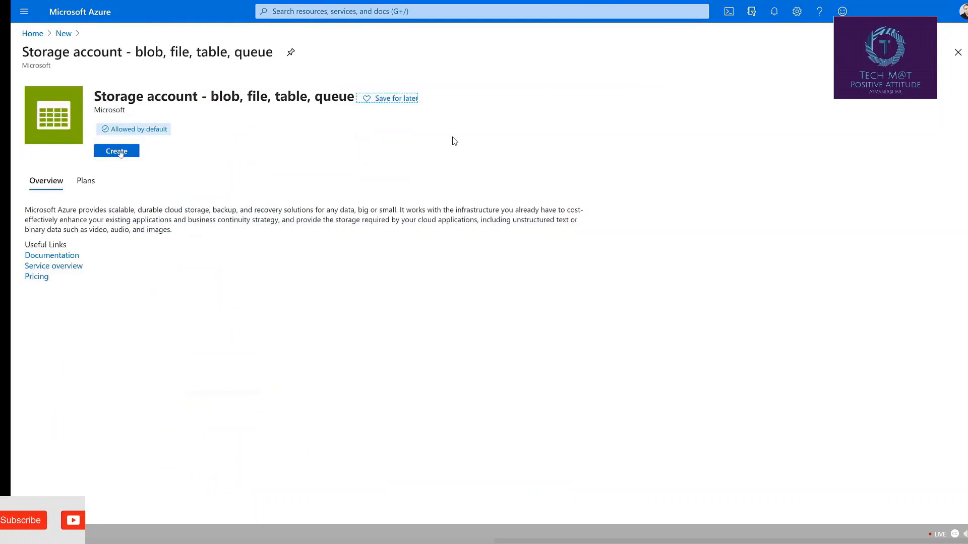
pyautogui.click(122, 153)
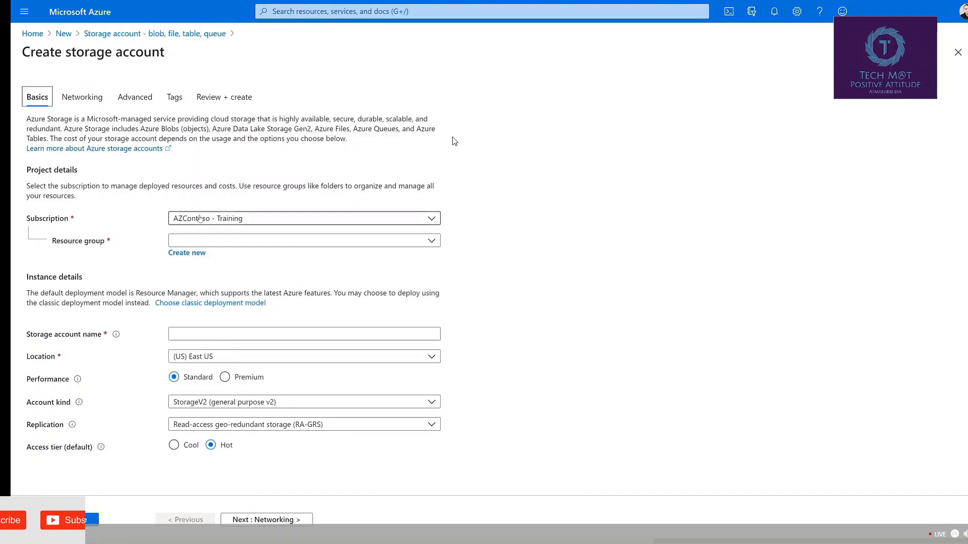
# - Assign the new storage account to resource group rg-azvideos, name it azvideoblob, and continue to its networking settings
pyautogui.click(242, 247)
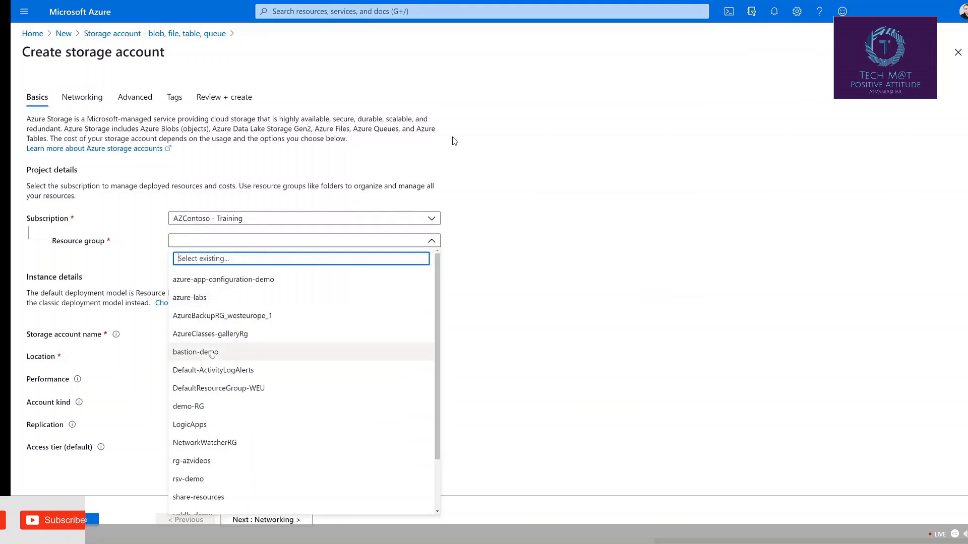
pyautogui.click(210, 463)
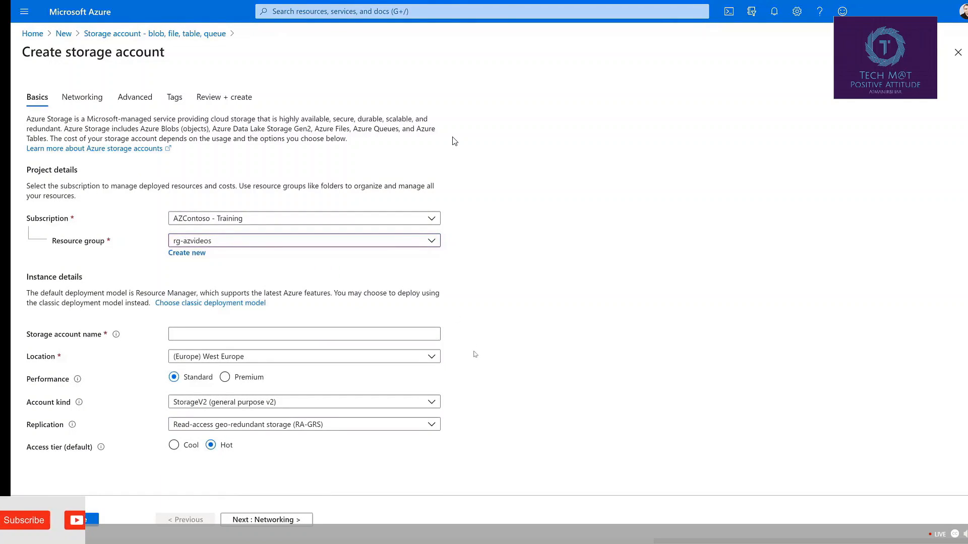
pyautogui.click(323, 337)
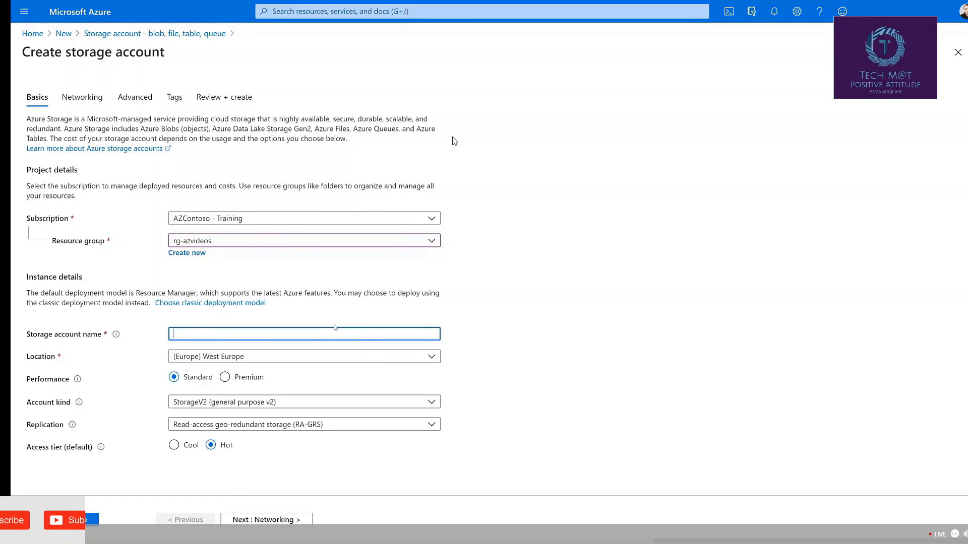
pyautogui.write('azvideoblob')
pyautogui.click(474, 291)
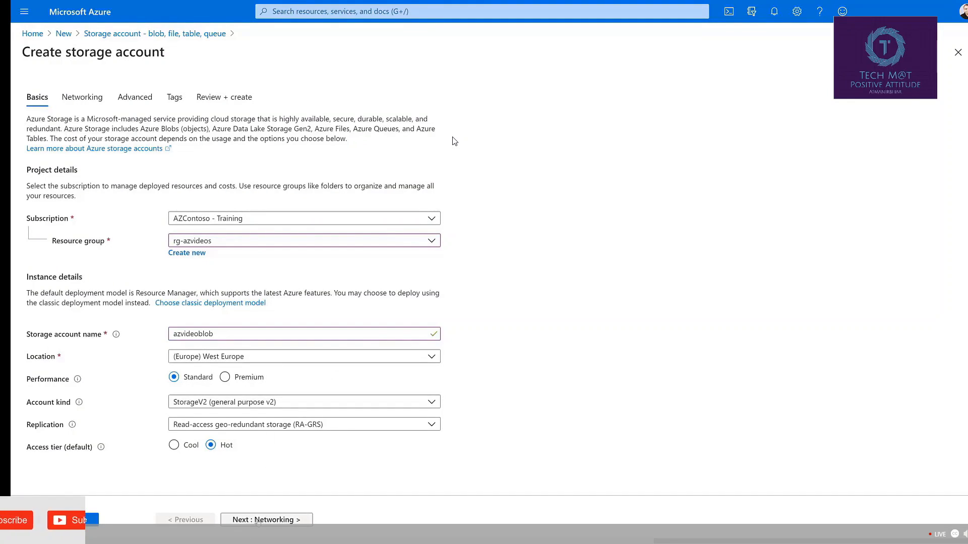
pyautogui.click(258, 521)
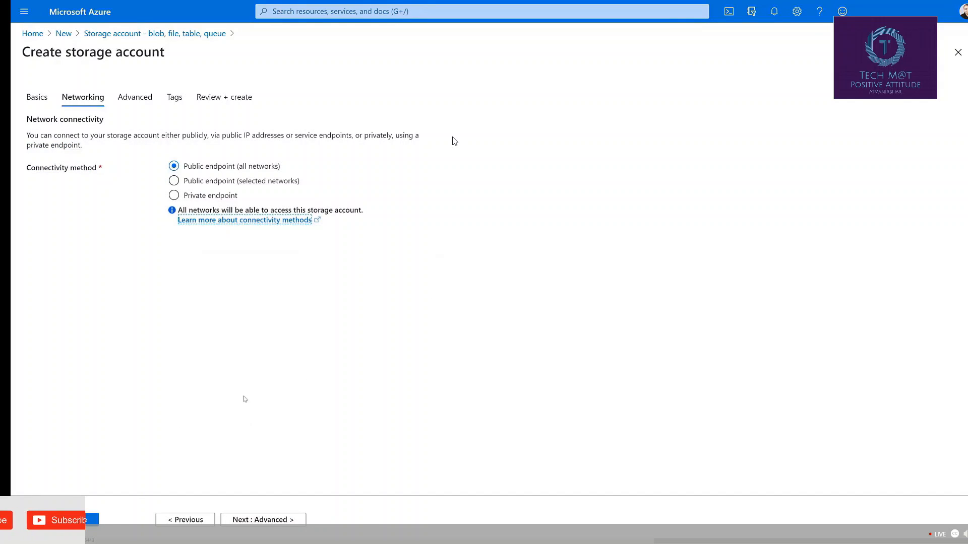
# - Enable blob soft delete with a 7-day retainment period in the advanced settings, and discard the new storage account form
pyautogui.click(263, 517)
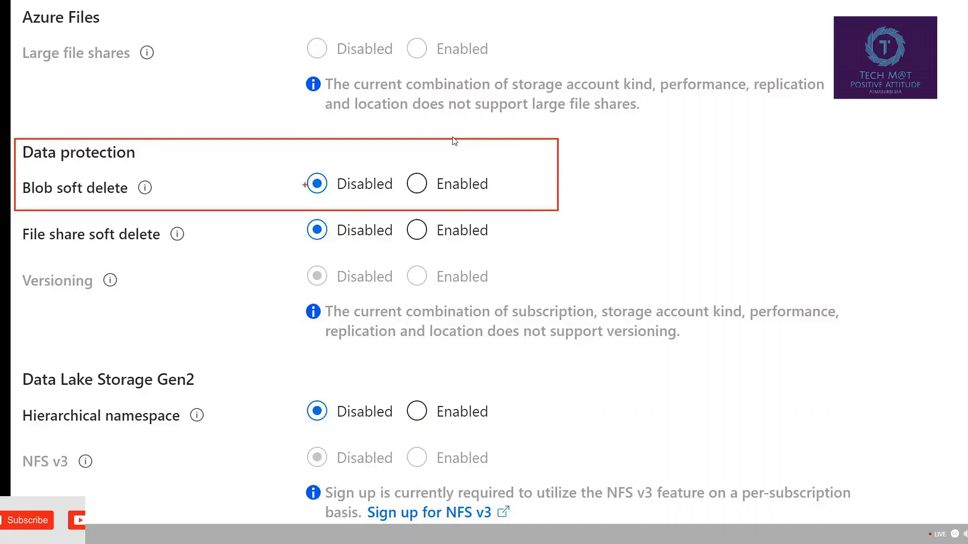
pyautogui.click(416, 184)
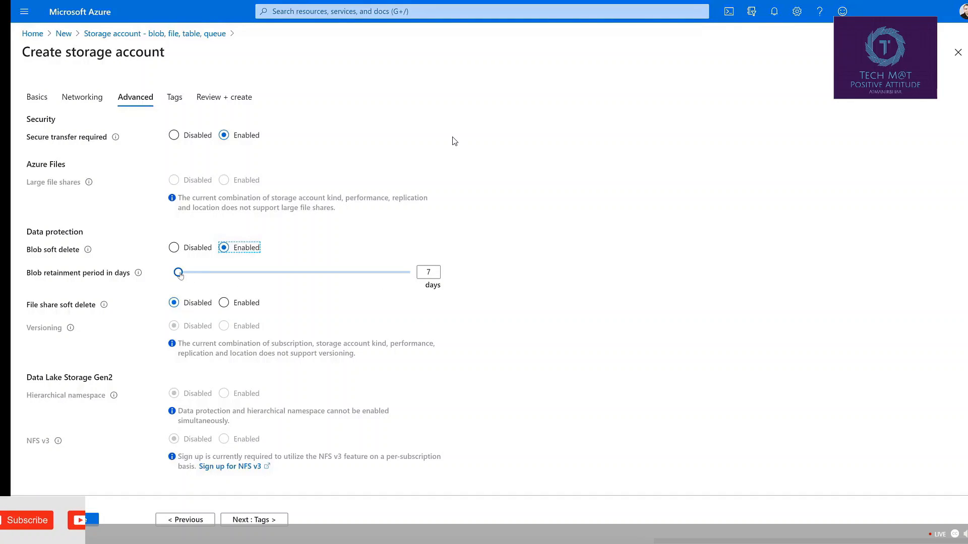
pyautogui.moveTo(179, 275); pyautogui.dragTo(213, 285)
pyautogui.press('Tab')
pyautogui.write('7')
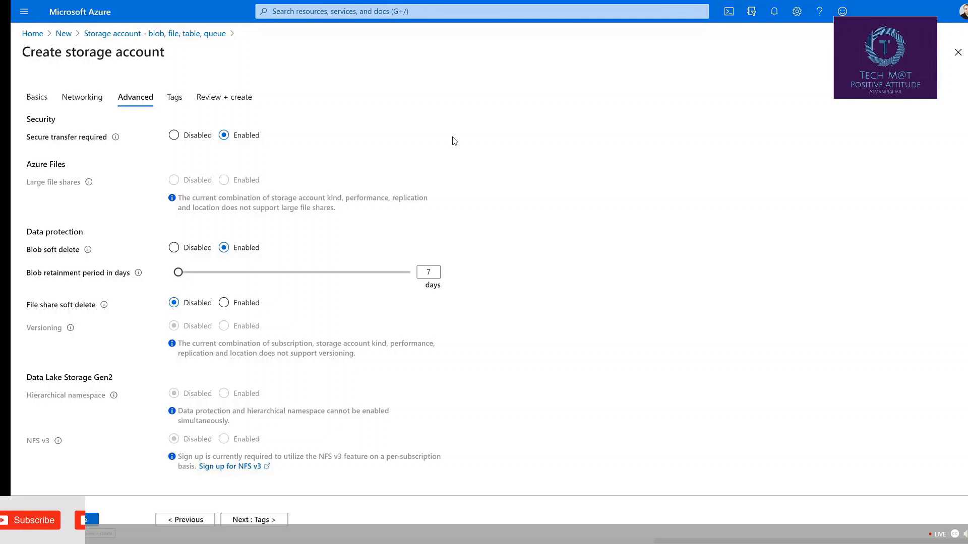
pyautogui.click(39, 36)
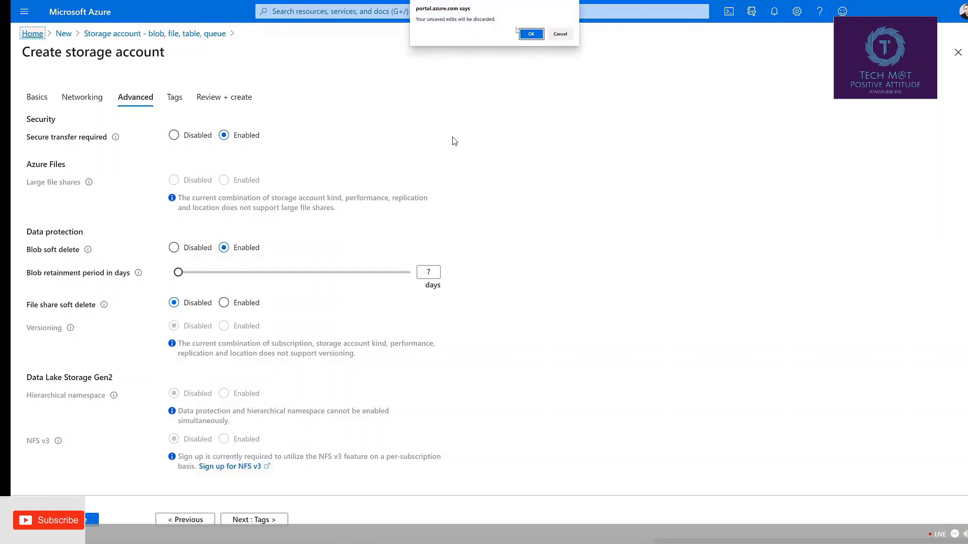
pyautogui.click(528, 36)
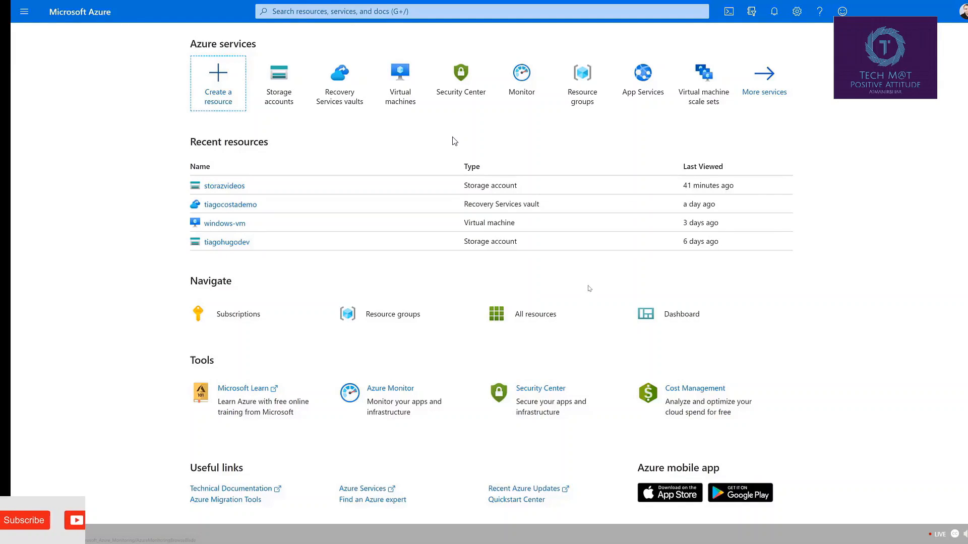
# - Open the blob data protection settings of the existing storage account storazvideos
pyautogui.click(299, 99)
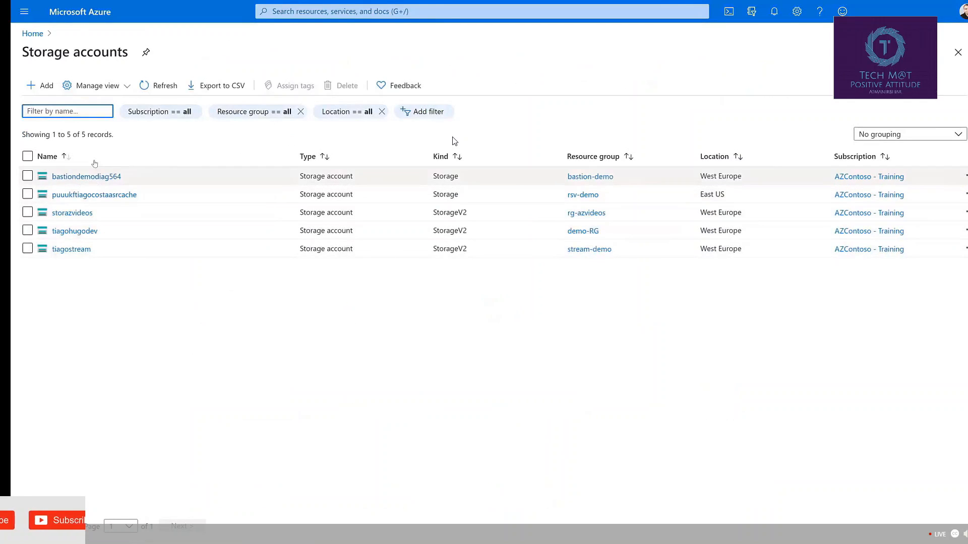
pyautogui.click(72, 212)
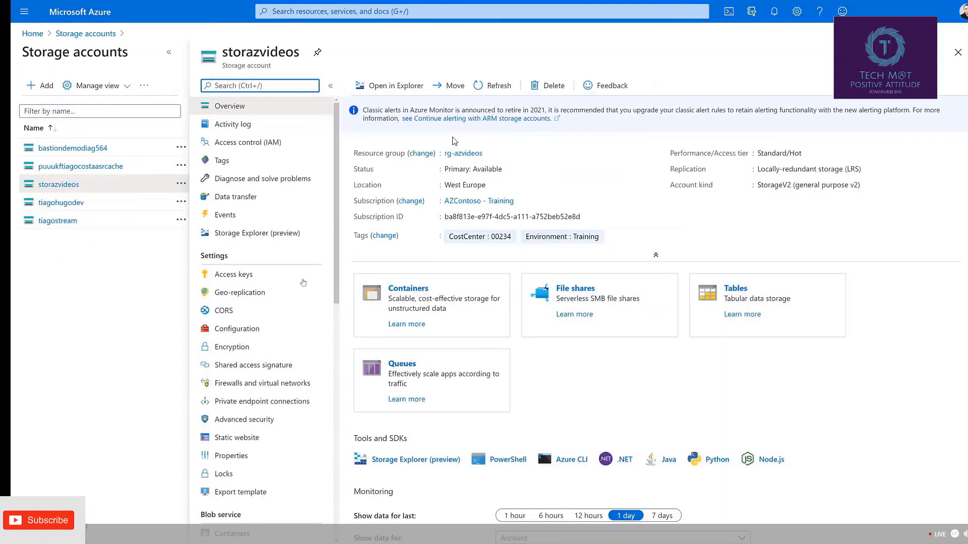
pyautogui.scroll(-4, 247, 302)
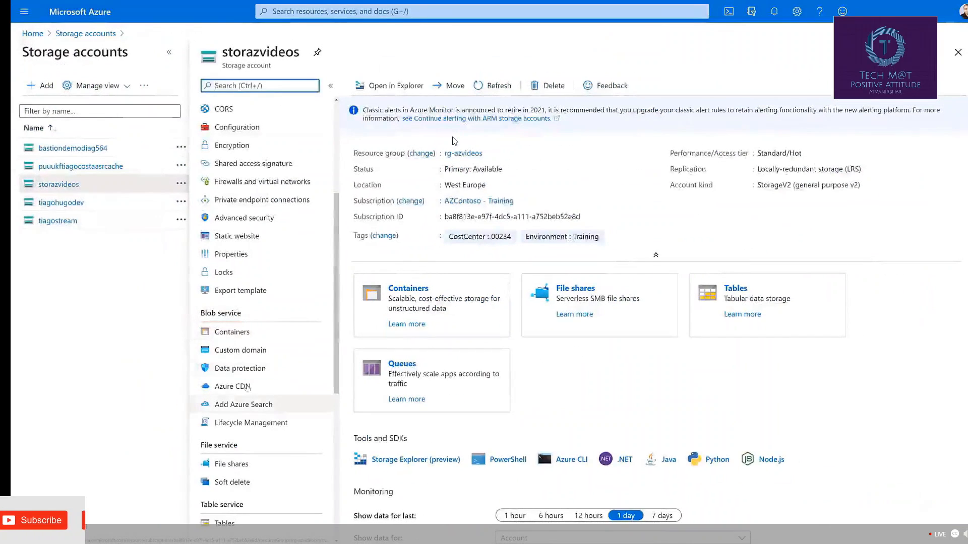
pyautogui.click(240, 368)
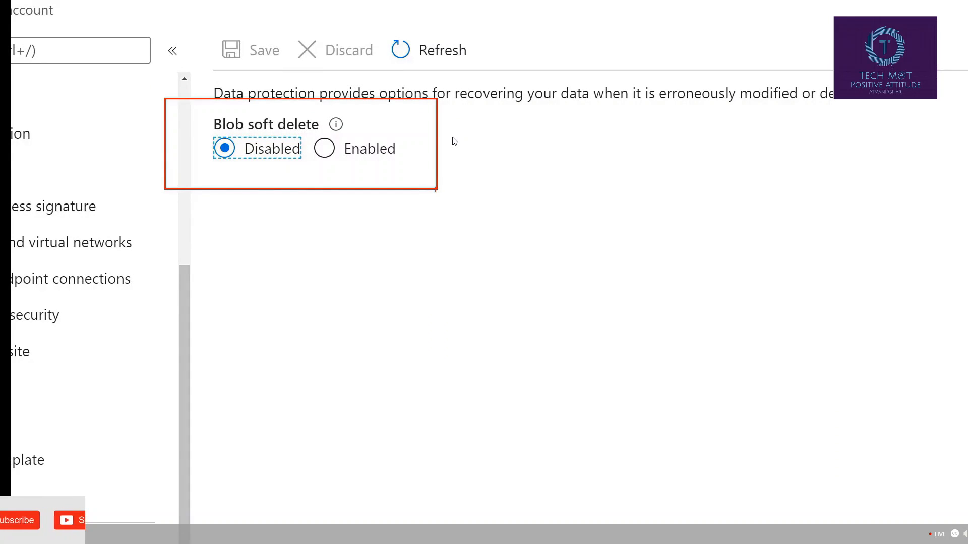
# - Enable blob soft delete for storazvideos with a retainment period of 7 days and save the change
pyautogui.click(369, 148)
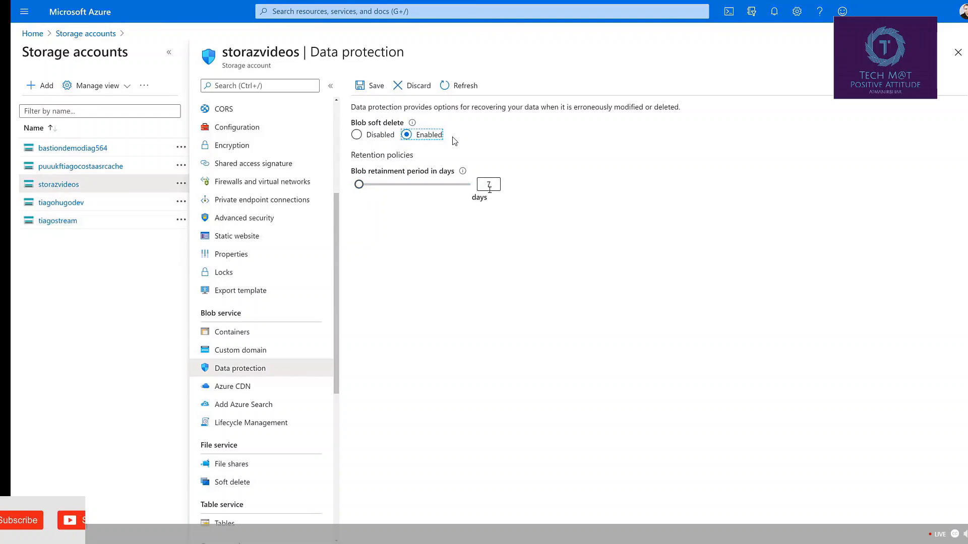
pyautogui.moveTo(364, 190); pyautogui.dragTo(386, 193)
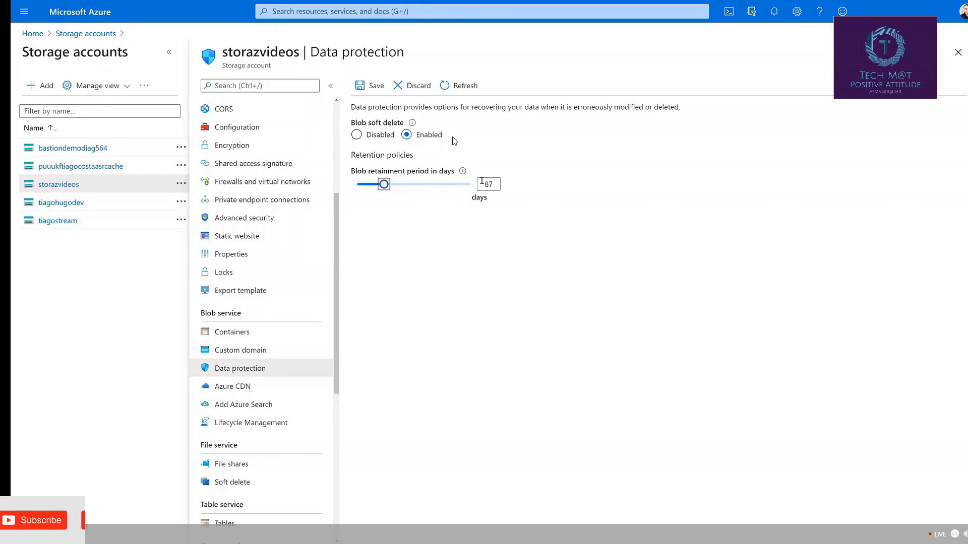
pyautogui.moveTo(493, 185); pyautogui.dragTo(470, 186)
pyautogui.press('BackSpace')
pyautogui.write('7')
pyautogui.click(374, 86)
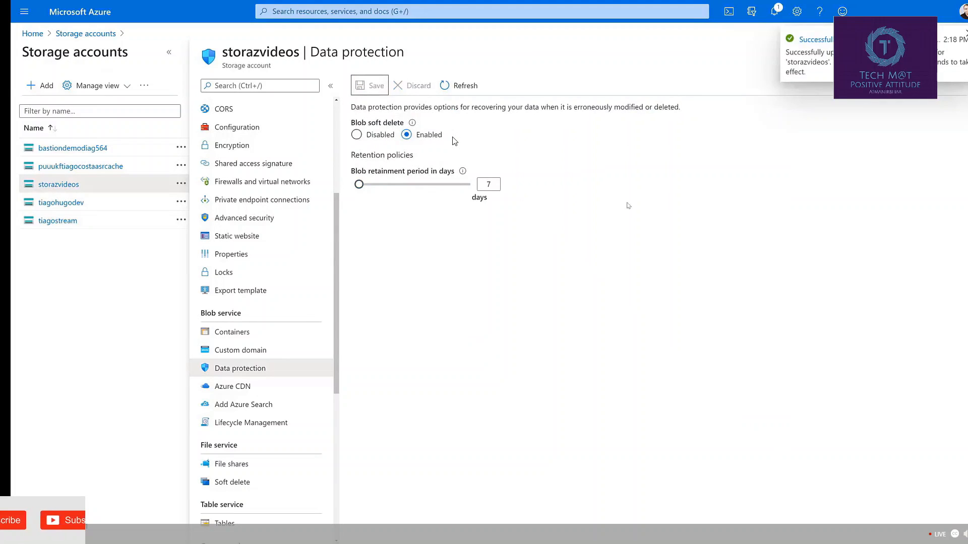